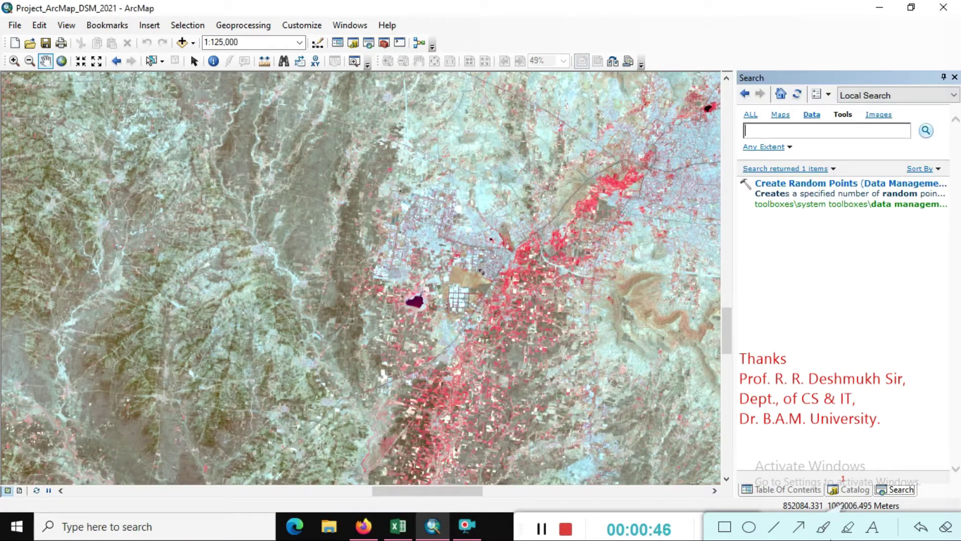
left_click(749, 526)
mouse_move(822, 96)
left_mouse_down()
mouse_move(854, 135)
mouse_move(869, 139)
left_mouse_up()
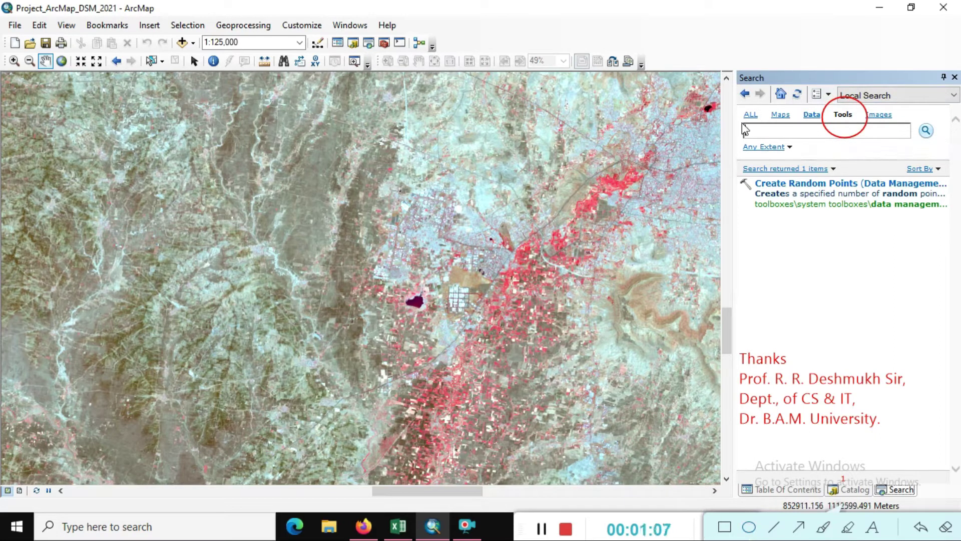
Search the tools for "create random points" and open the Create Random Points (Data Management) tool
type("creat")
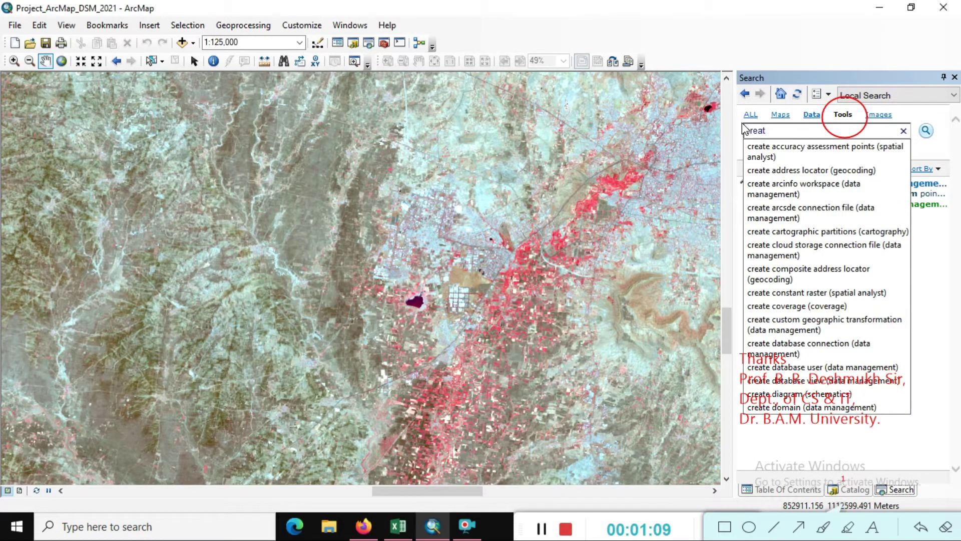
key("BackSpace")
type("create rando")
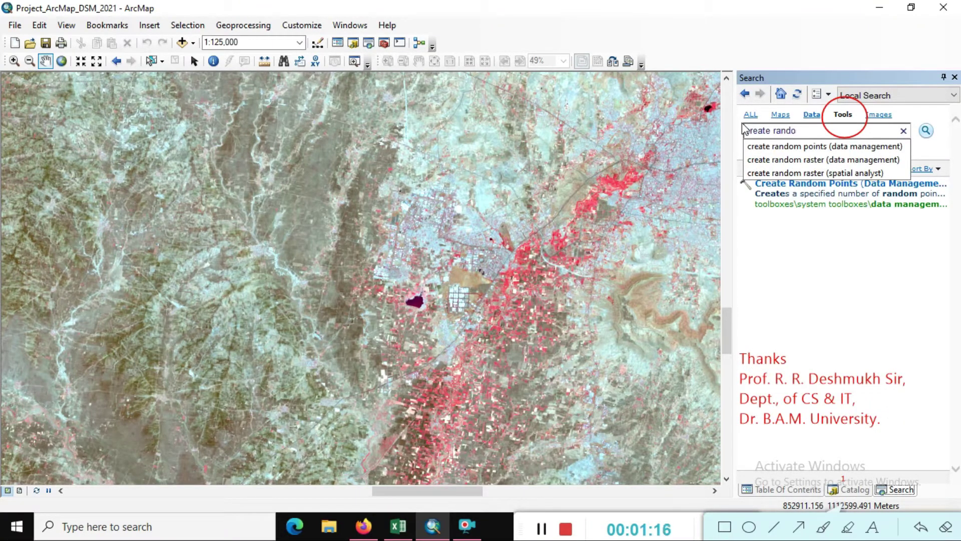
left_click(812, 146)
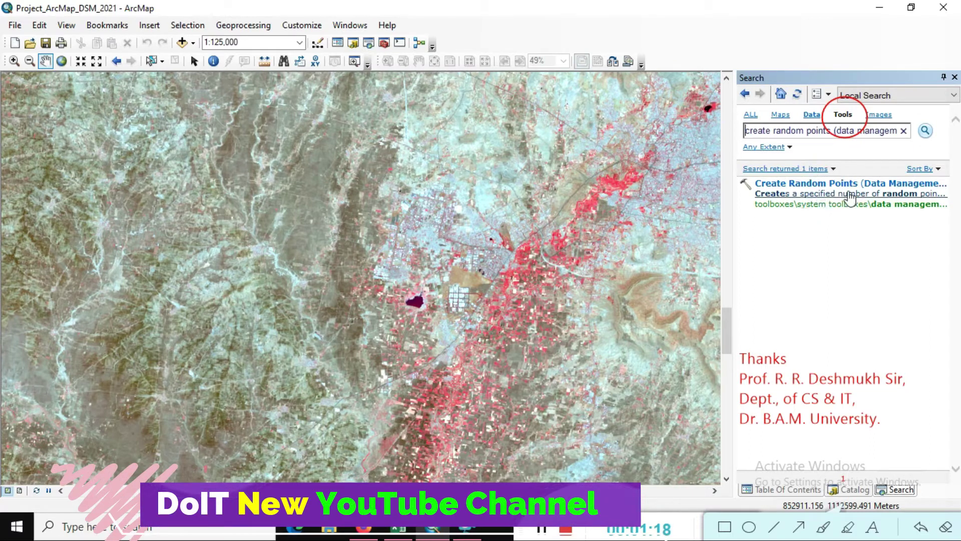
left_click(816, 185)
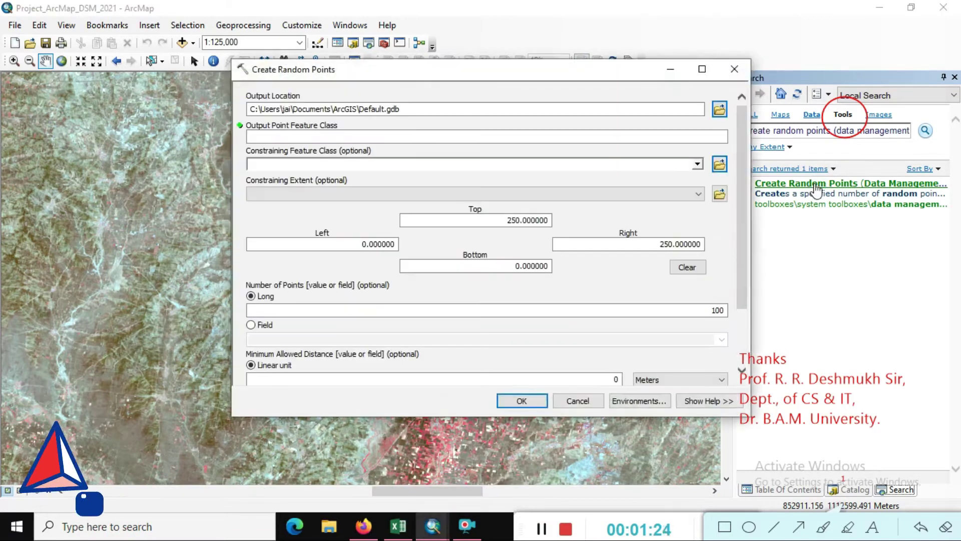
left_click_drag(563, 69, 470, 98)
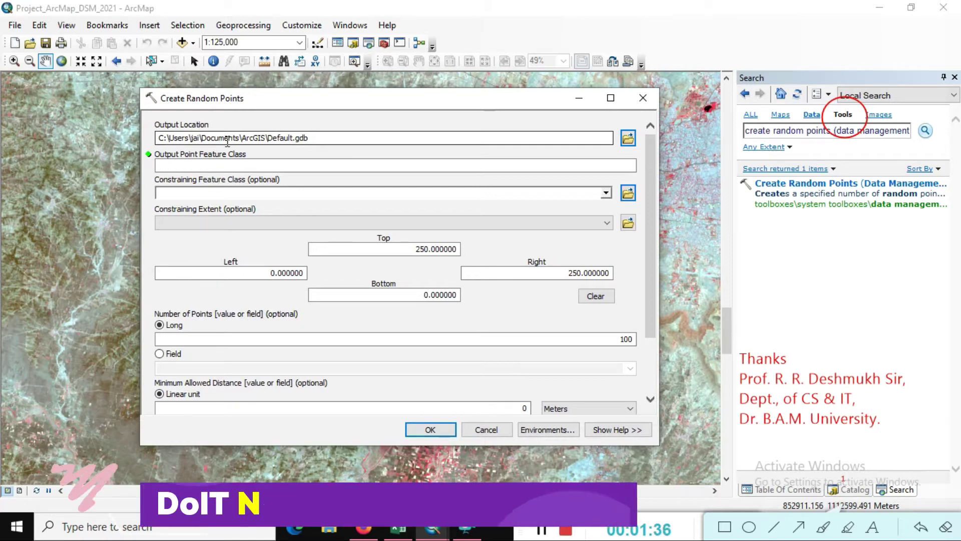
Browse for the output location and create a folder named GT Data inside work_Data\Excel Data
left_click(628, 138)
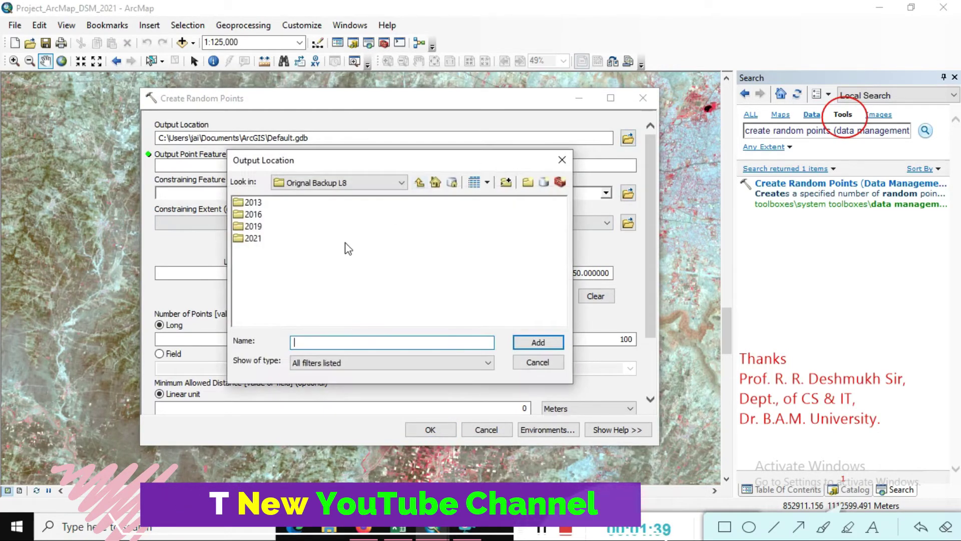
left_click(420, 183)
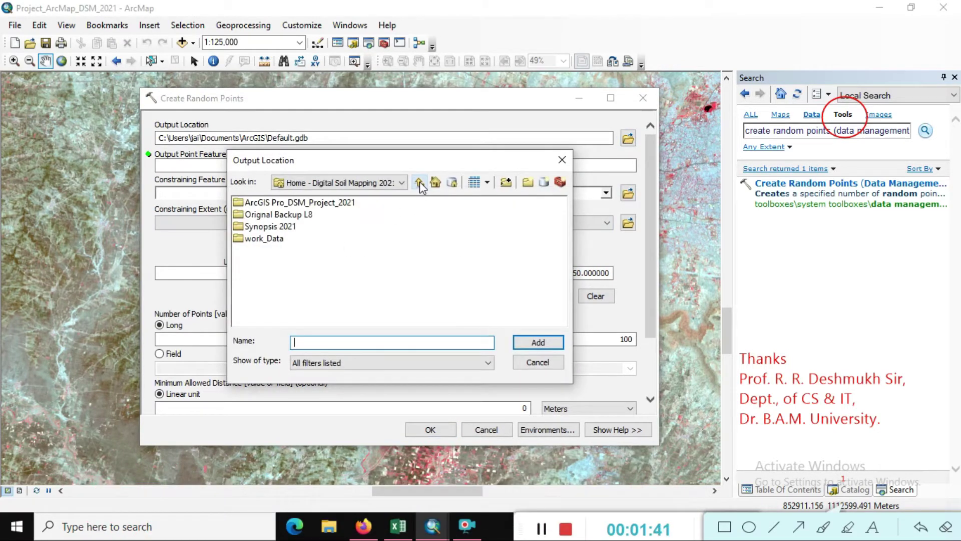
double_click(263, 238)
double_click(263, 205)
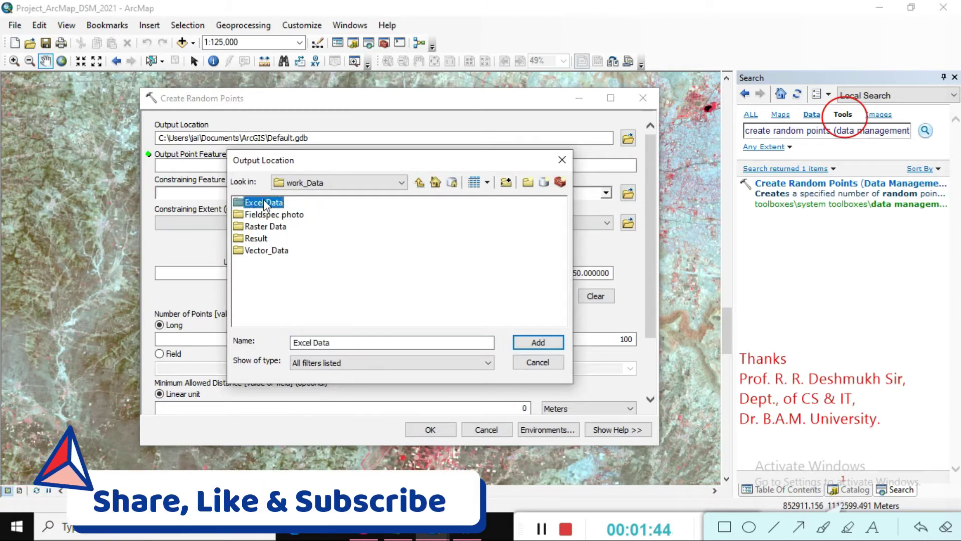
left_click(527, 183)
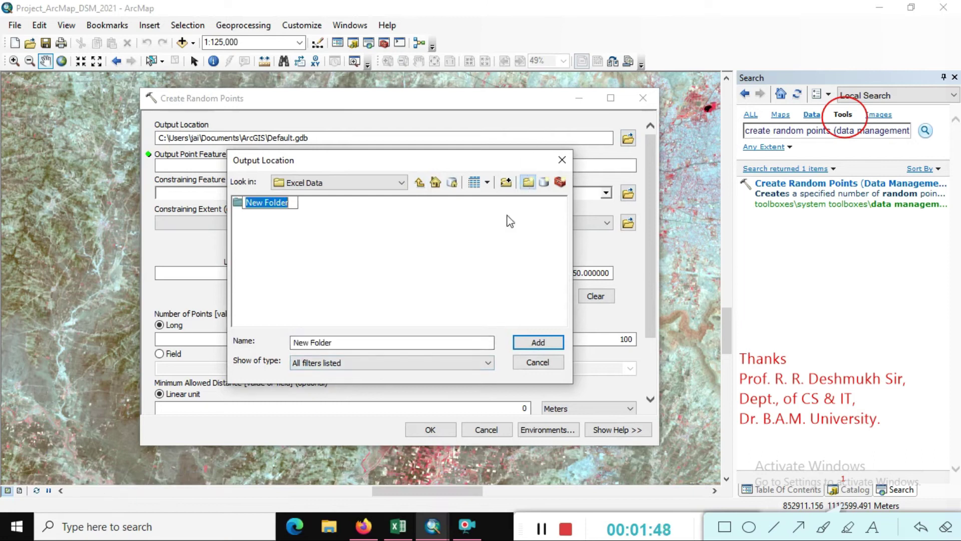
type("GT")
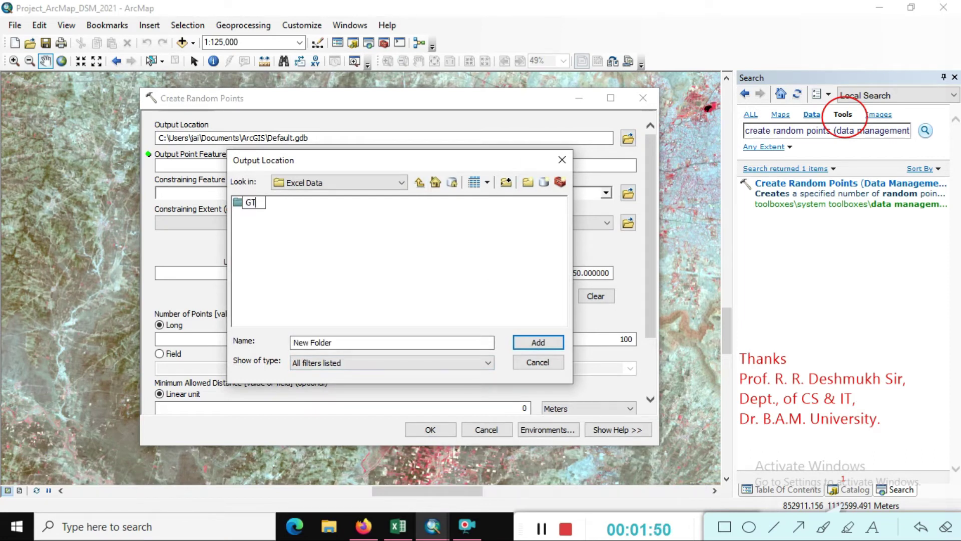
type(" Data")
left_click(475, 267)
Set the GT Data folder as the output location for the random points
left_click(250, 207)
double_click(250, 206)
left_click(419, 182)
left_click(259, 203)
left_click(538, 342)
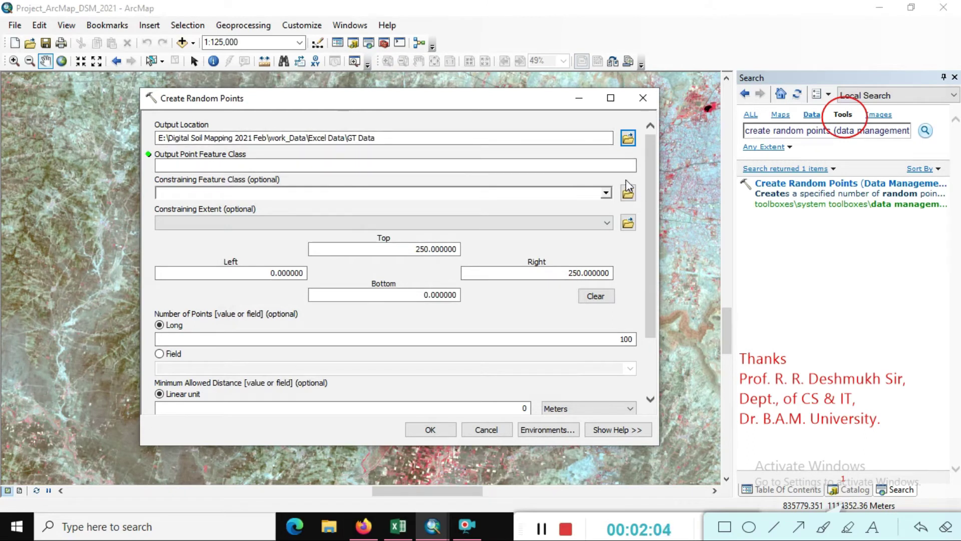
Name the output point feature class GT Point.shp and choose Aurangabad_District as the constraining feature class
left_click(620, 163)
type("GT Point.shp")
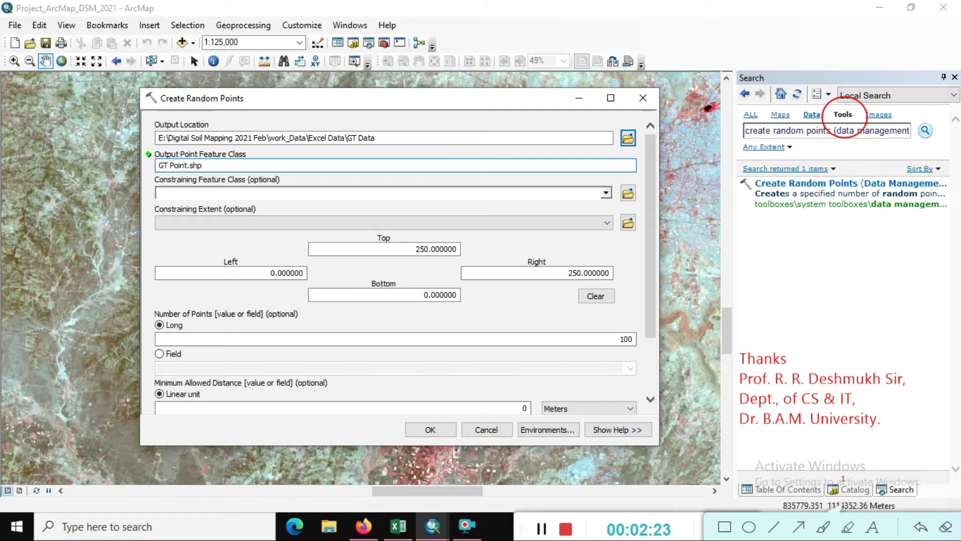
left_click(605, 193)
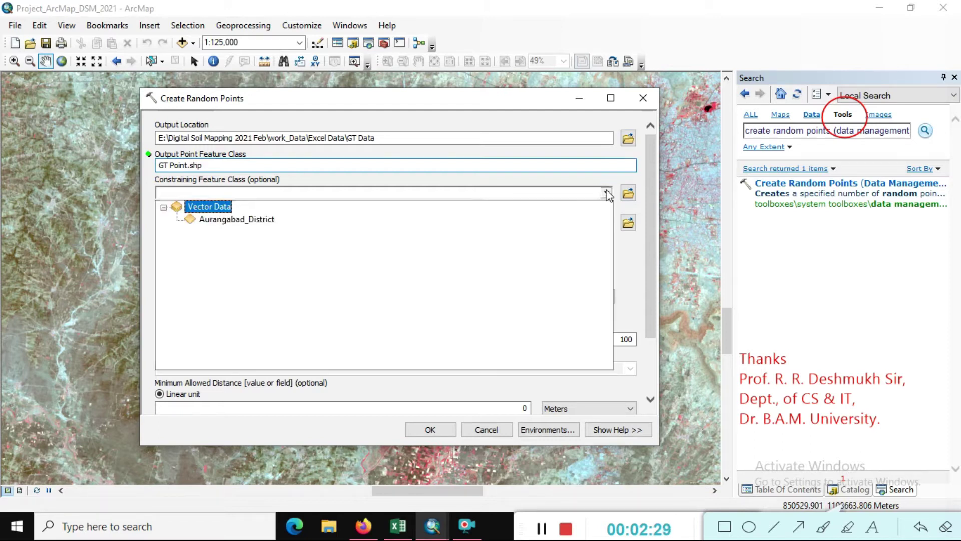
left_click(244, 220)
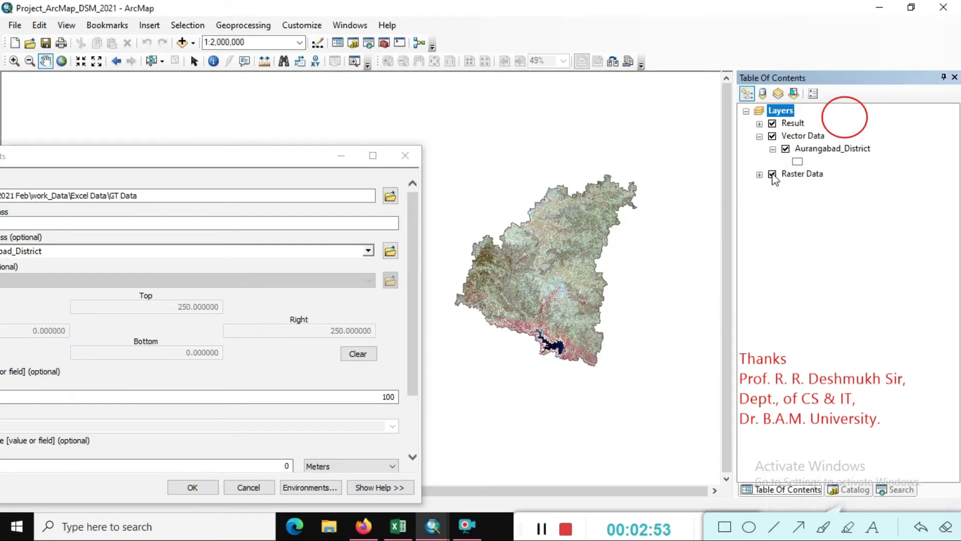
Hide the Raster Data layer group on the map and bring the Create Random Points dialog fully into view
left_click(773, 173)
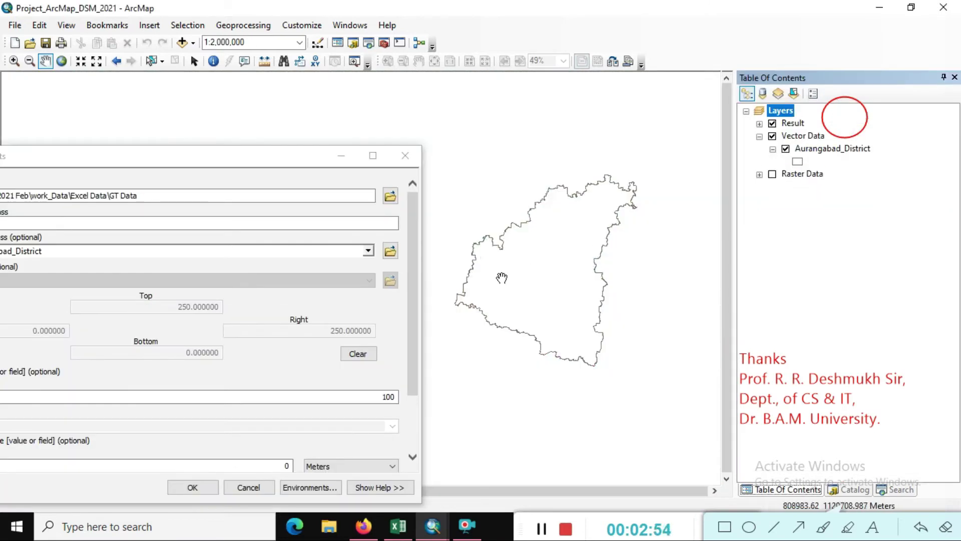
left_click(280, 160)
left_click_drag(283, 160, 472, 41)
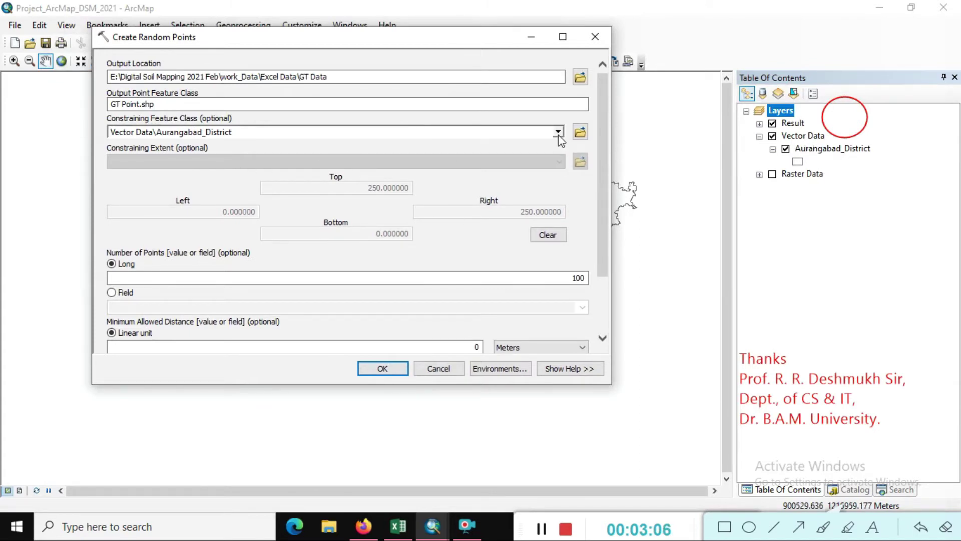
Generate 100 random points within the district, keeping the minimum allowed distance at 0 meters
left_click_drag(415, 38, 556, 59)
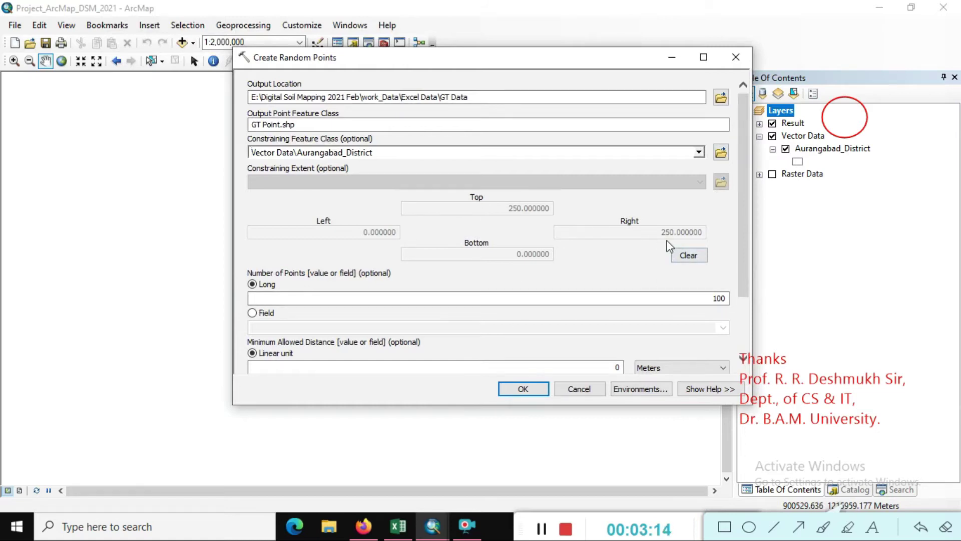
double_click(708, 300)
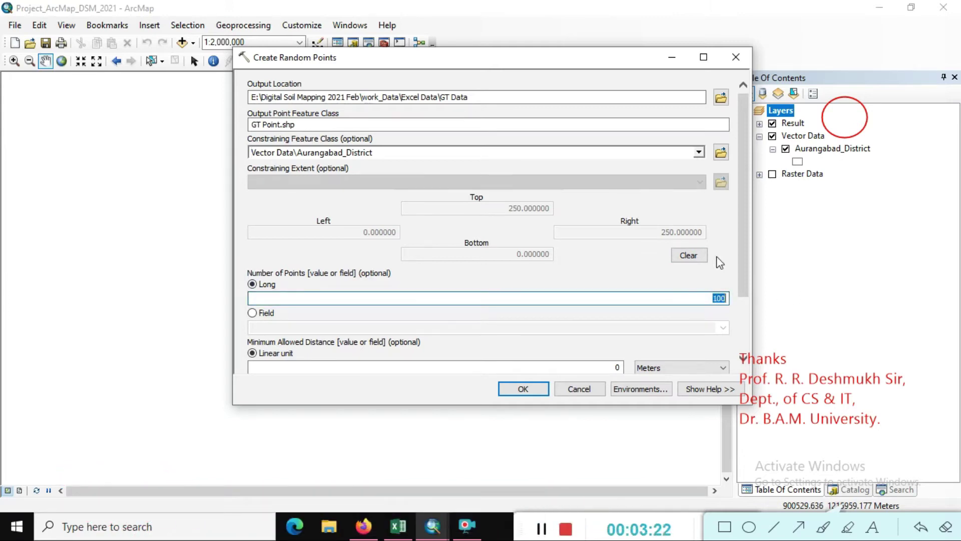
scroll(744, 230, "down", 3)
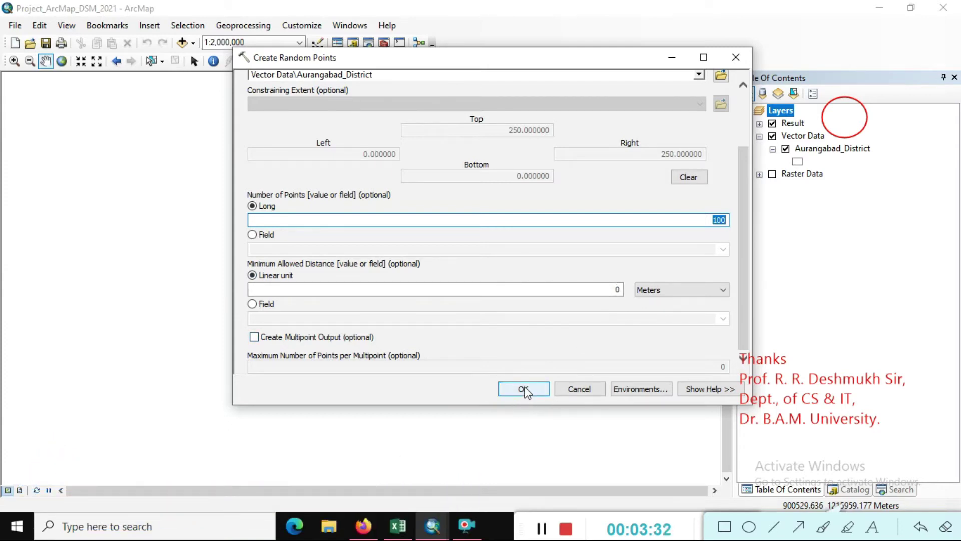
left_click(523, 390)
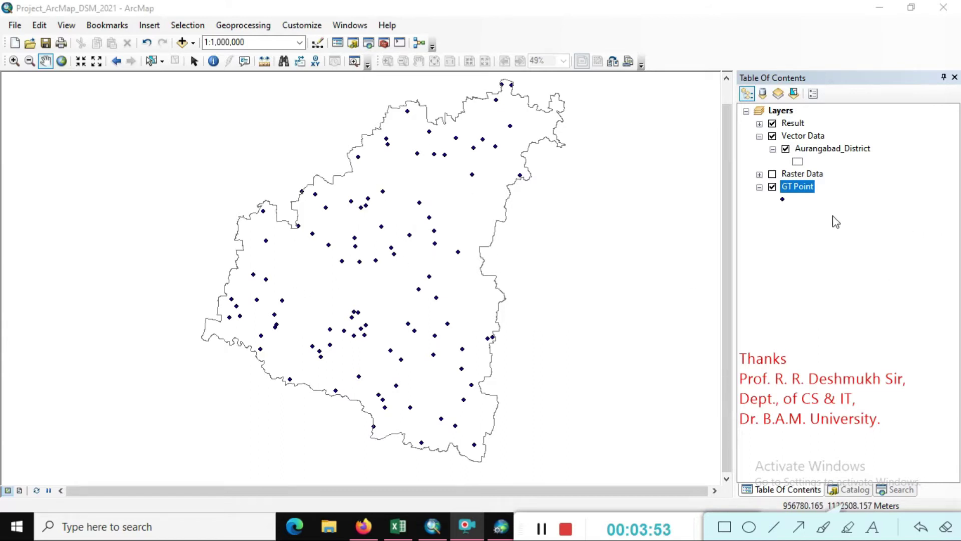
Review the records and fields in the GT Point layer's attribute table, then close the table
right_click(802, 189)
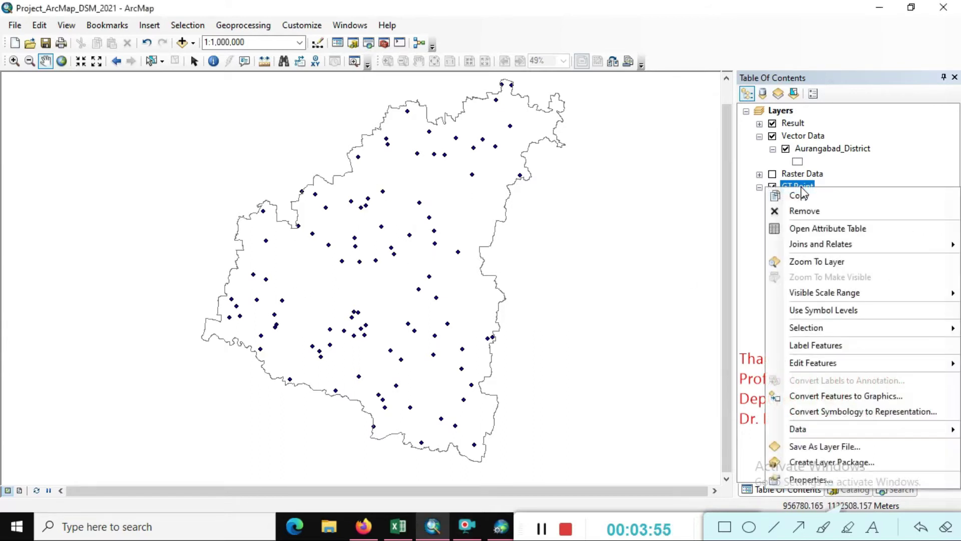
left_click(812, 227)
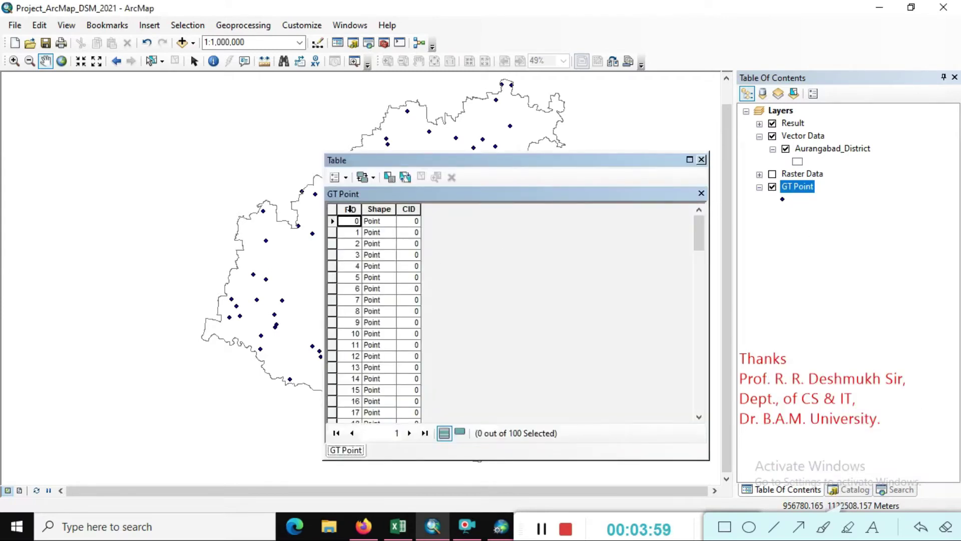
scroll(345, 325, "down", 20)
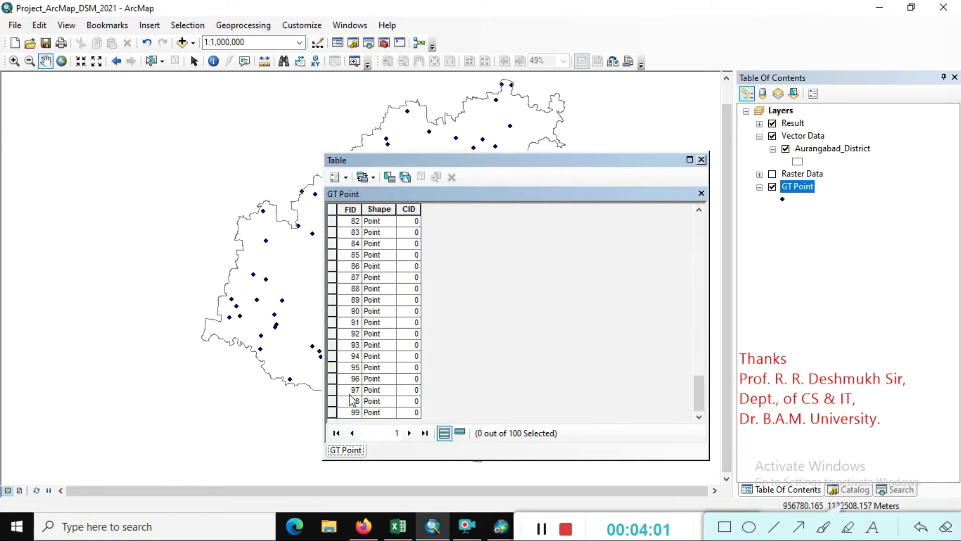
left_click_drag(700, 393, 700, 232)
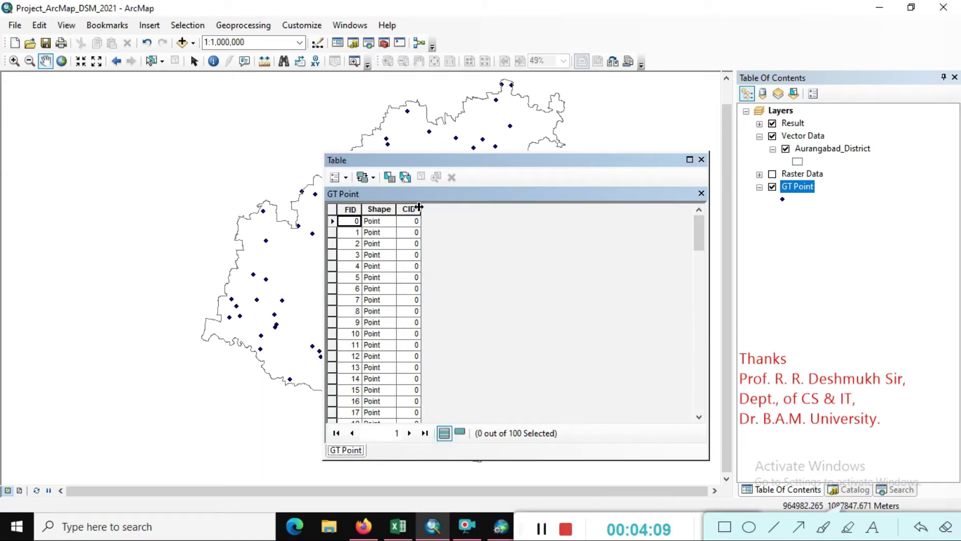
left_click(701, 159)
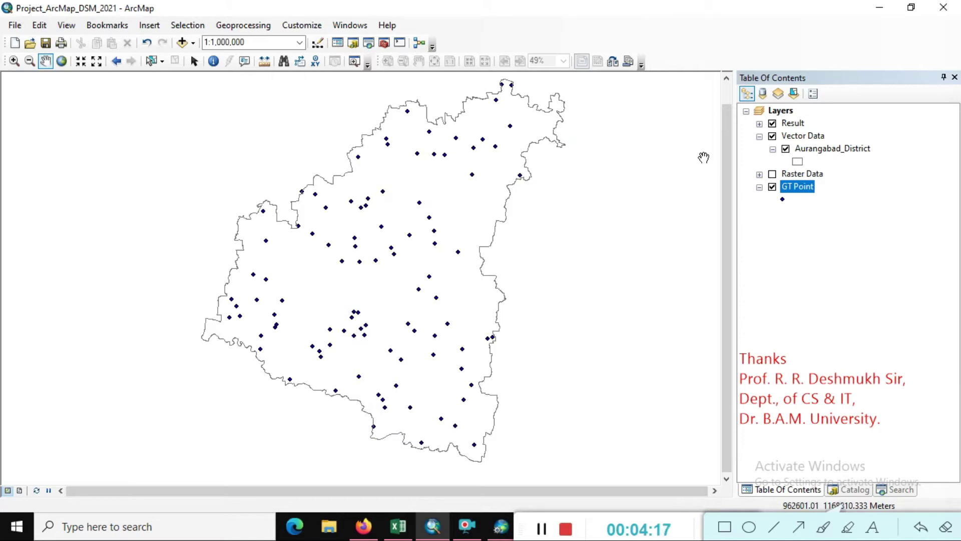
Search the tools for "extract values to point" and open the Extract Values to Points (Spatial Analyst) tool
left_click(900, 490)
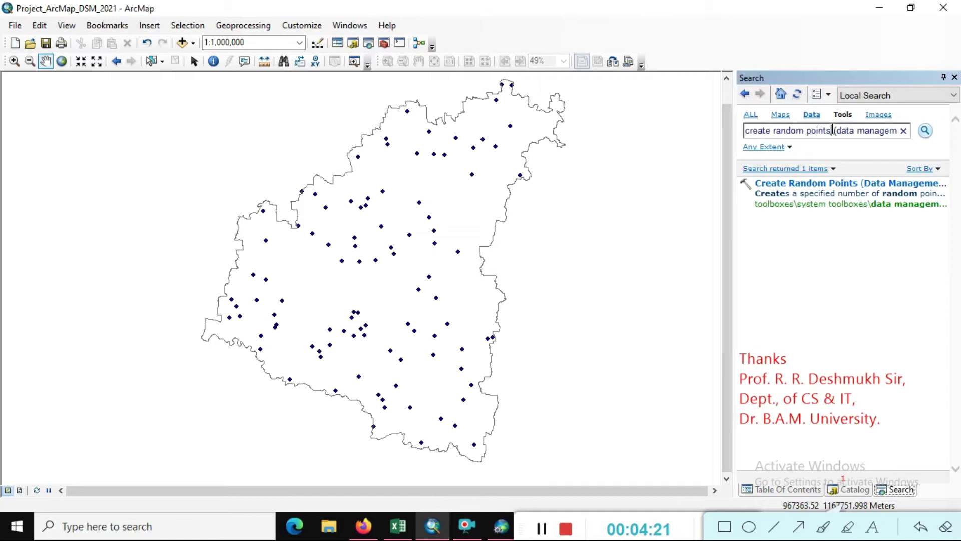
left_click(833, 130)
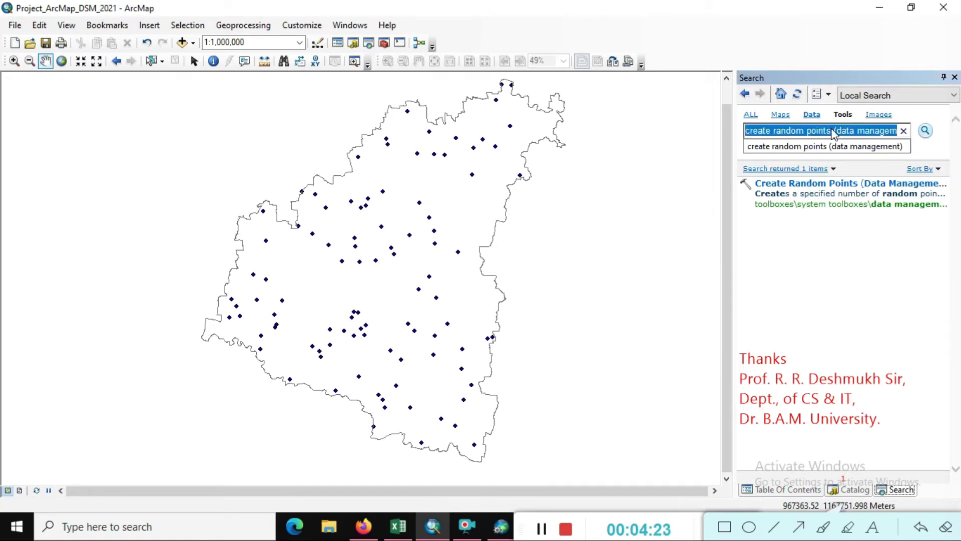
key("BackSpace")
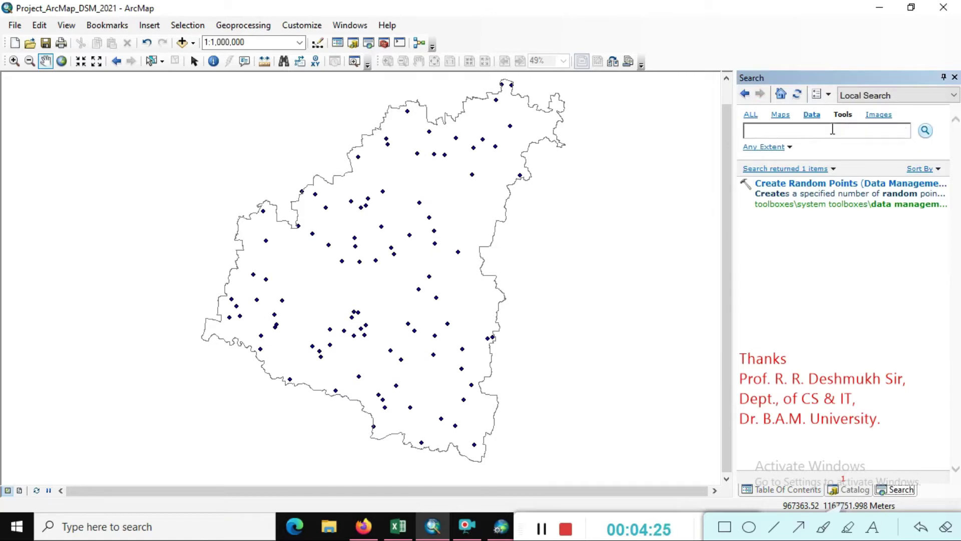
type("extract values to point")
left_click(925, 131)
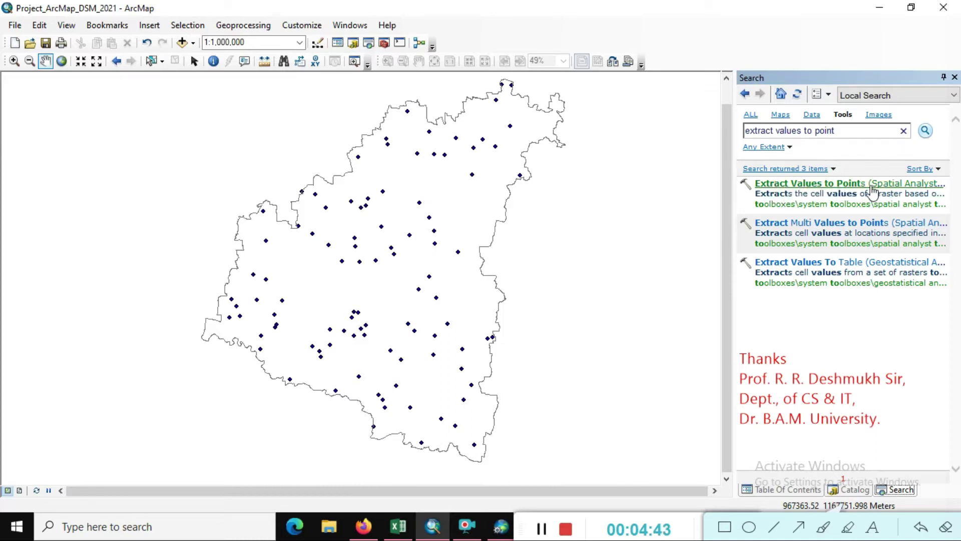
left_click(805, 185)
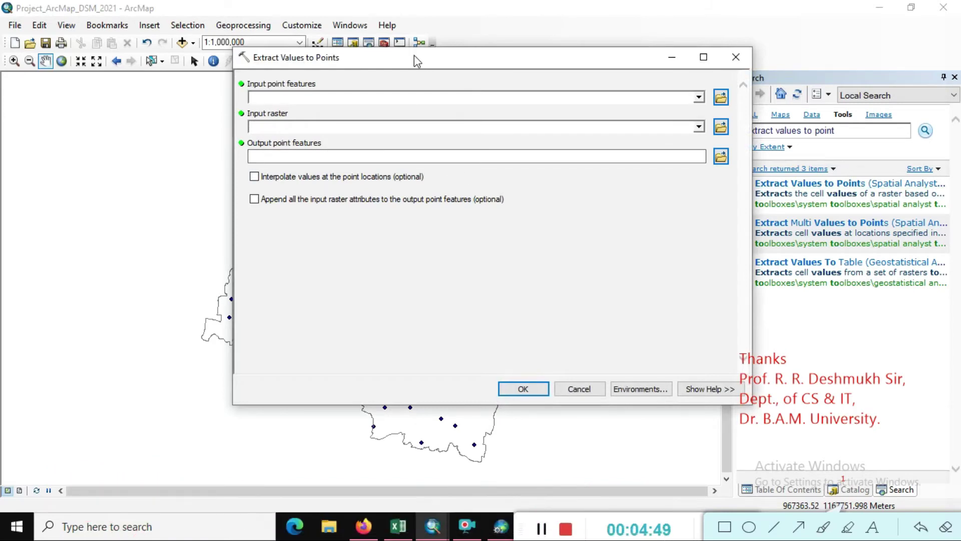
left_click_drag(419, 60, 359, 106)
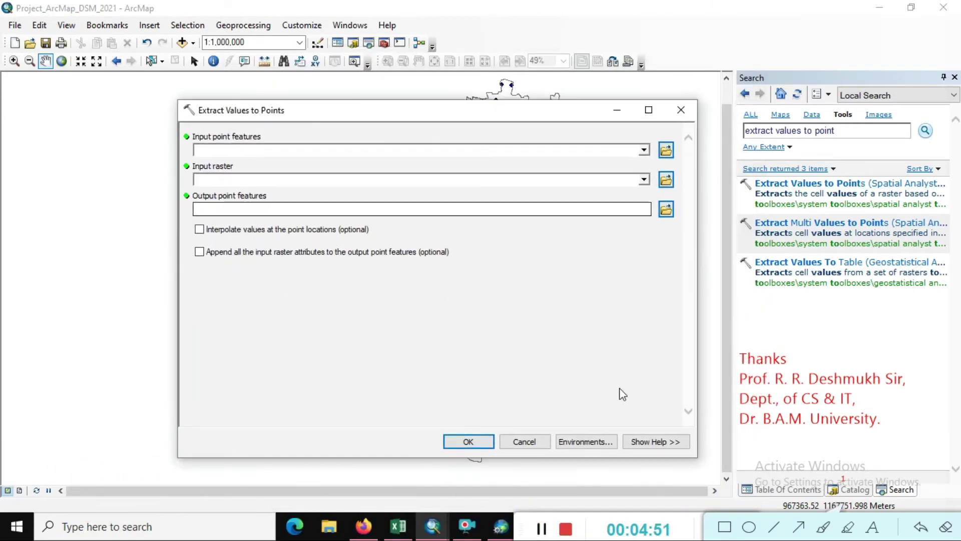
Choose the GT Point layer as the input point features for Extract Values to Points
left_click(789, 489)
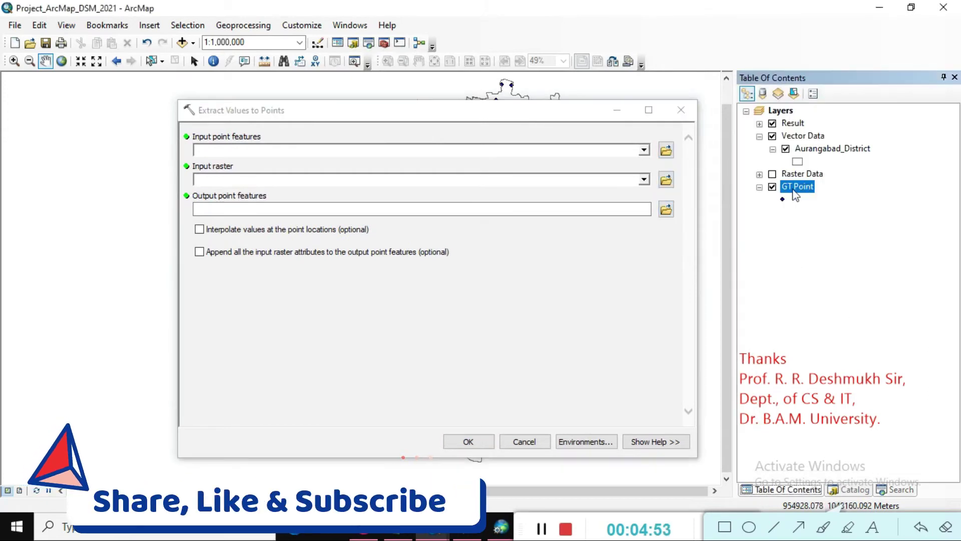
left_click(644, 150)
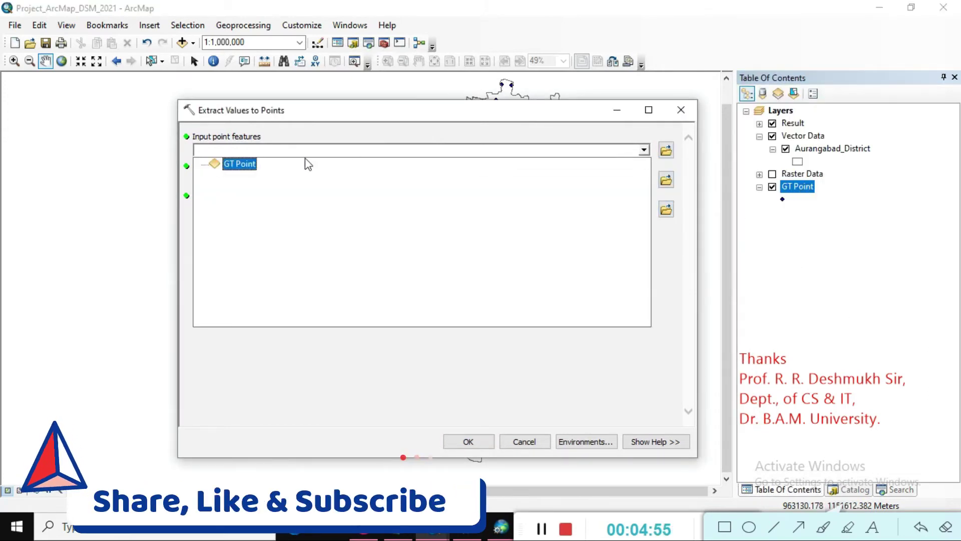
left_click(231, 165)
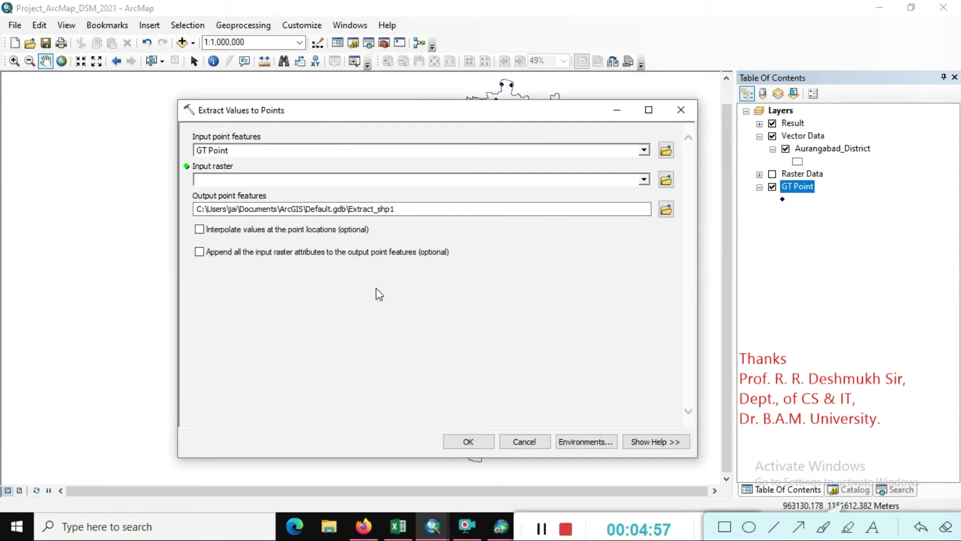
Shrink the Extract Values to Points dialog and move it aside to uncover the district points on the map
left_click(644, 180)
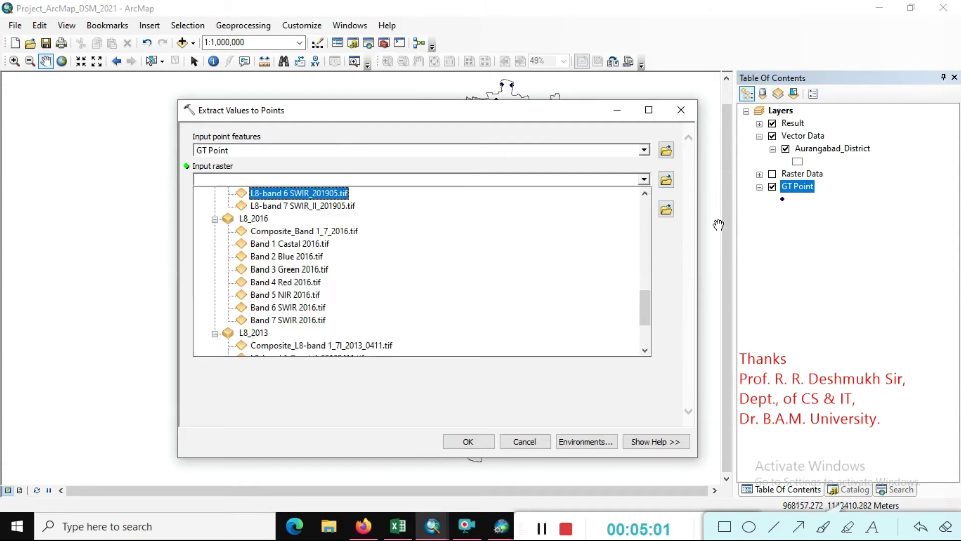
left_click(804, 253)
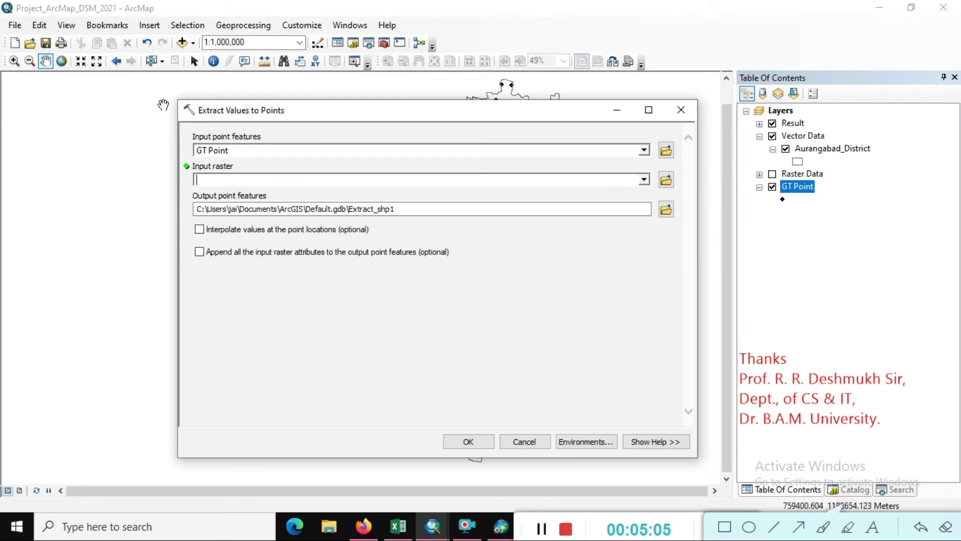
left_click_drag(174, 102, 443, 168)
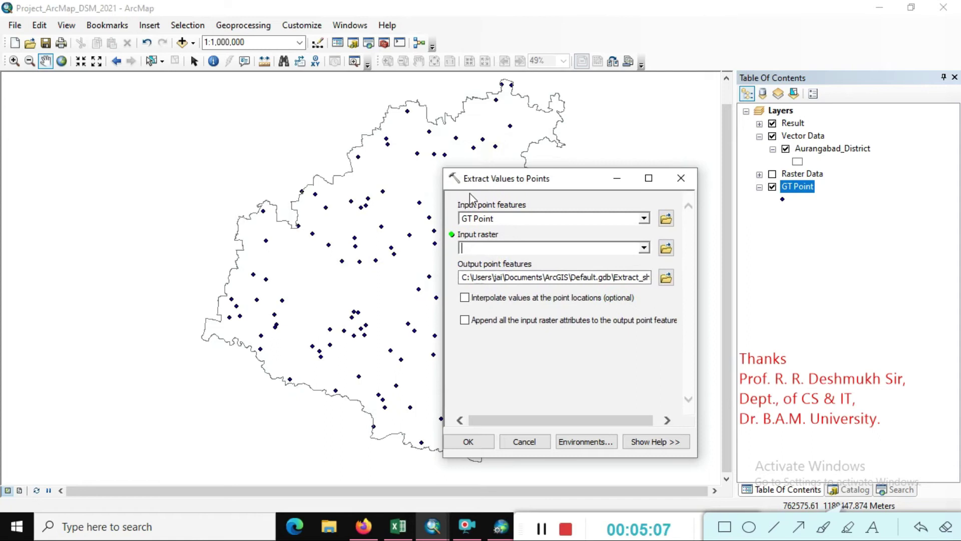
left_click_drag(497, 184, 119, 101)
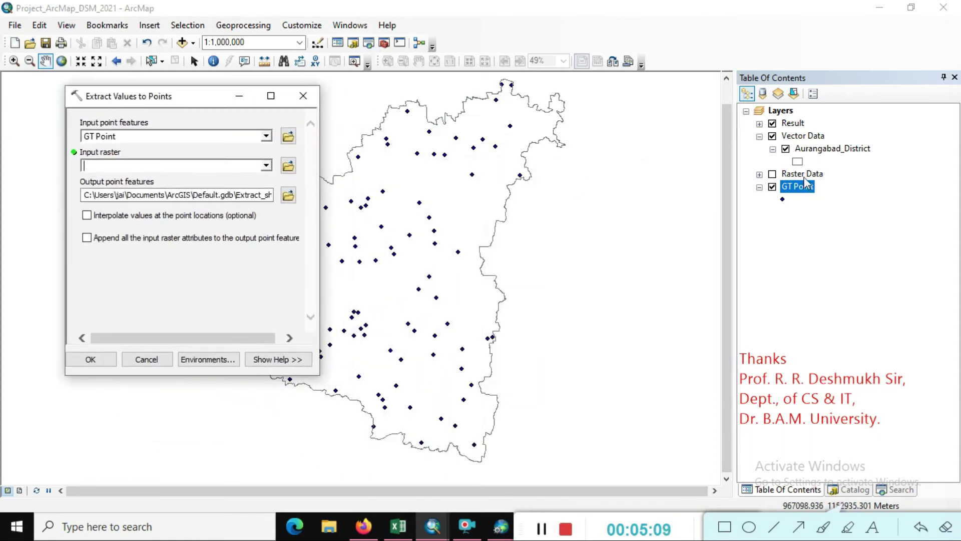
Display and expand the Raster Data group, hiding the L8_2016 and L8_2013 groups so only the L8_2019 imagery is shown
left_click(772, 174)
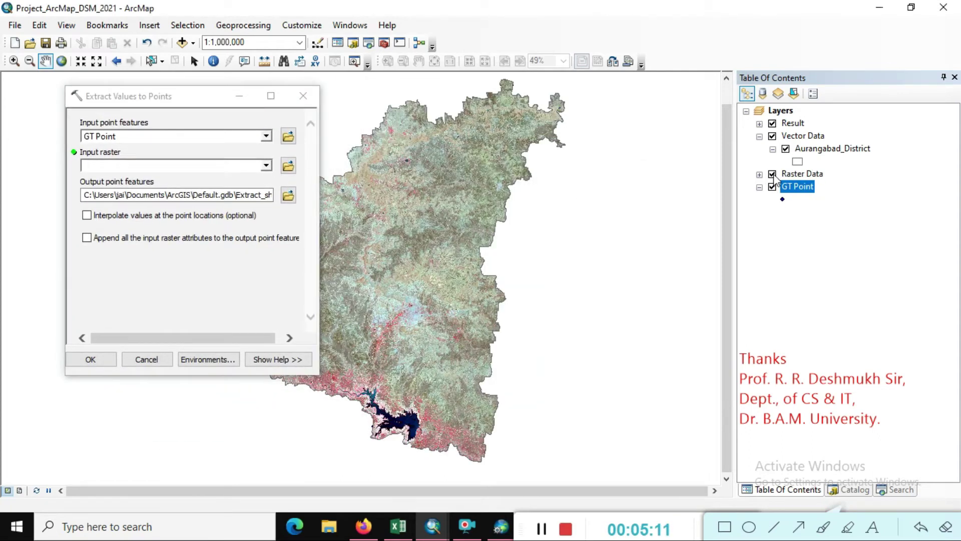
left_click(759, 175)
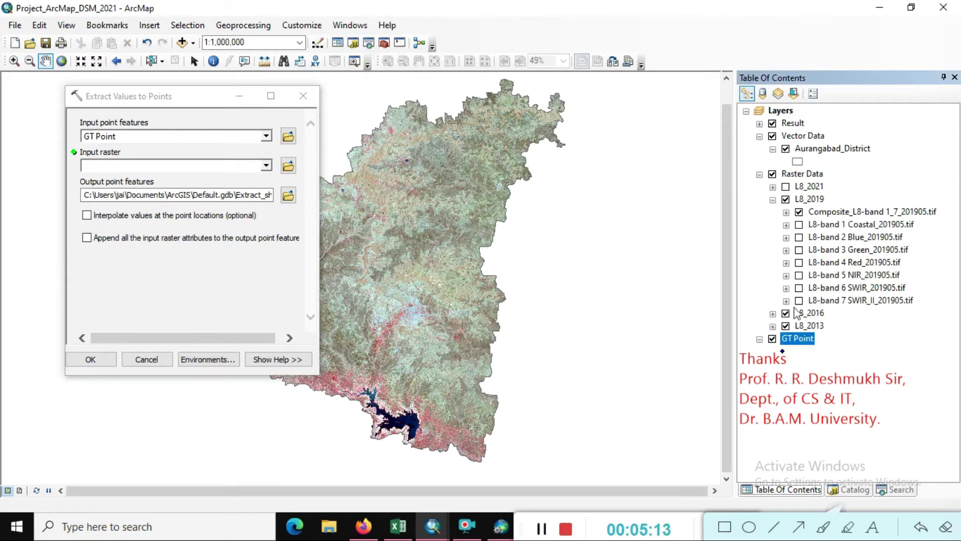
left_click(785, 313)
left_click(786, 325)
left_click_drag(432, 295, 544, 307)
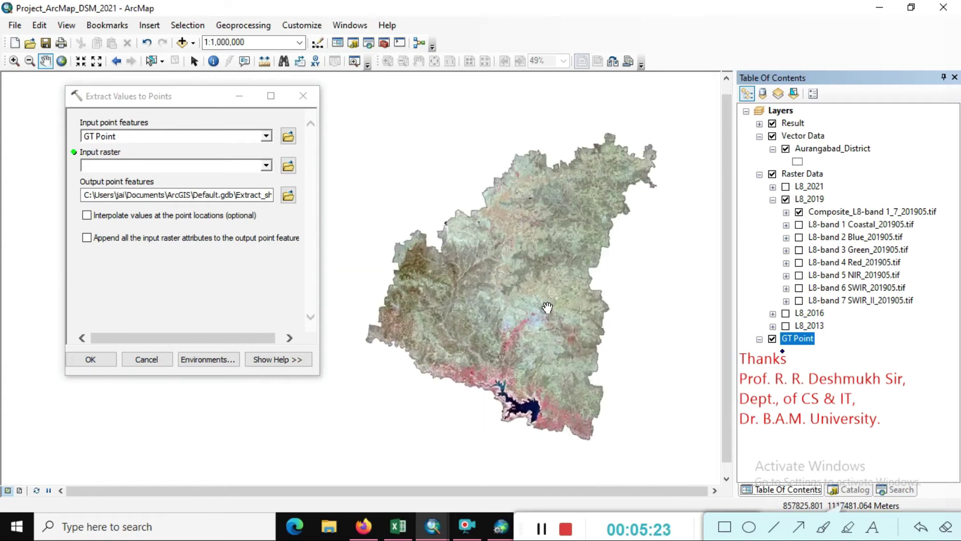
scroll(551, 310, "down", 1)
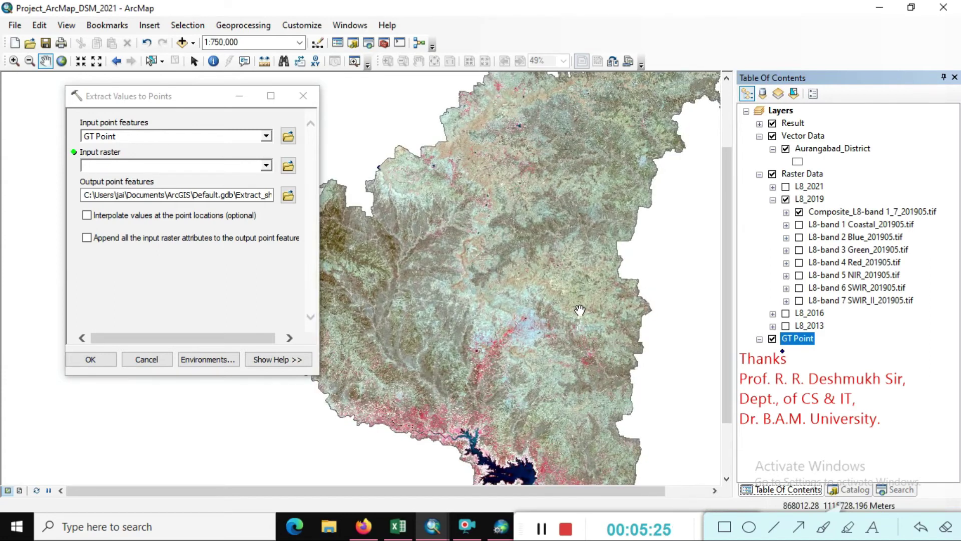
left_click(786, 199)
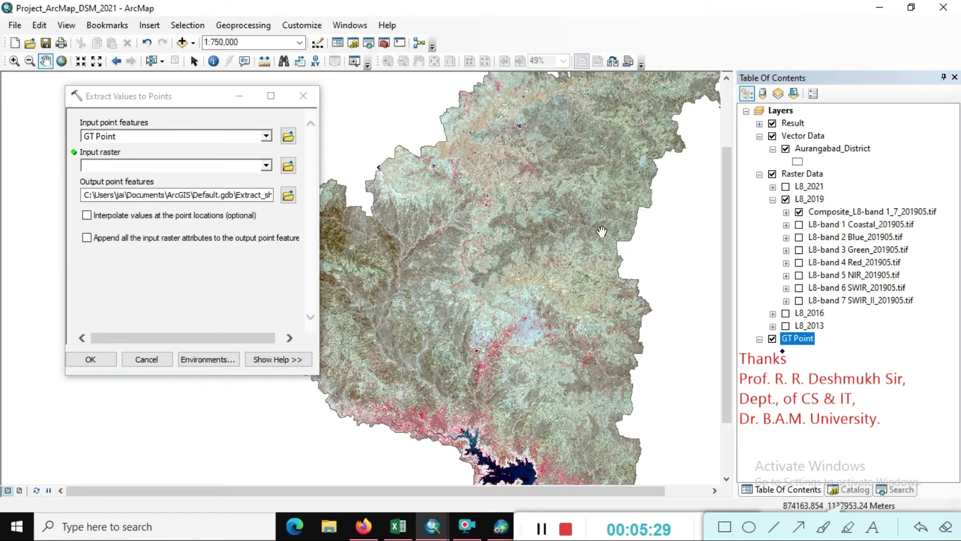
Set the input raster for Extract Values to Points to Composite_L8-band 1_7_201905.tif from the L8_2019 group
left_click_drag(159, 99, 243, 85)
left_click(350, 151)
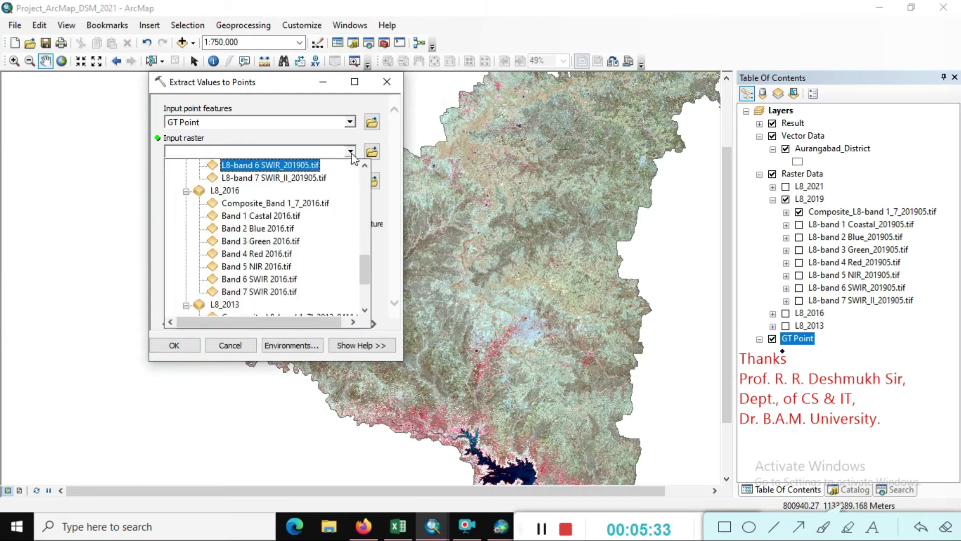
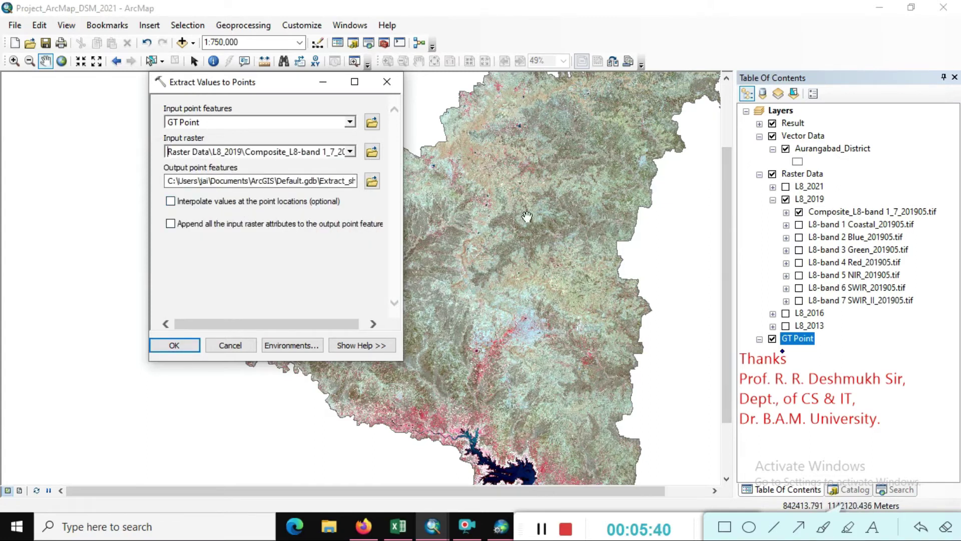
Set the output point features to Ground Truth.shp in the Vector_Data folder and run the extraction
left_click(373, 182)
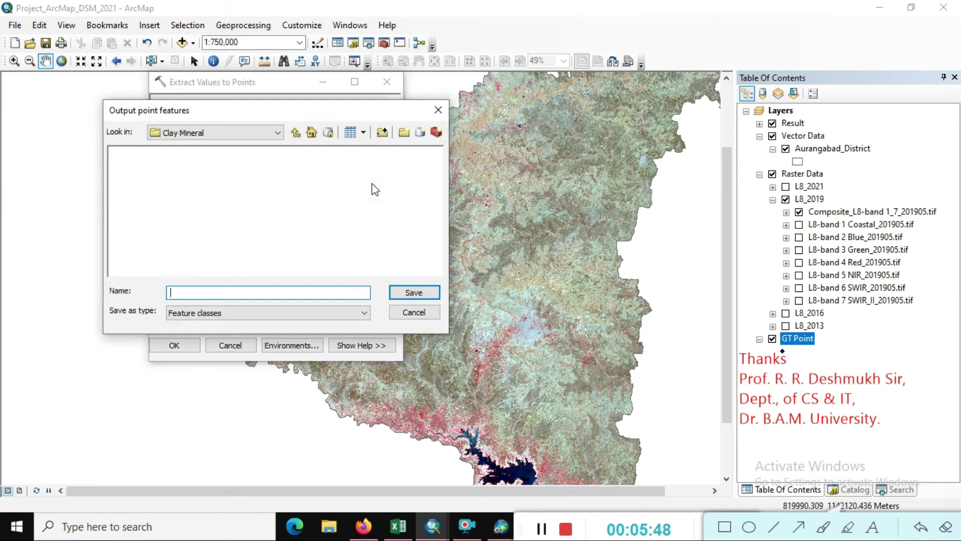
left_click(295, 133)
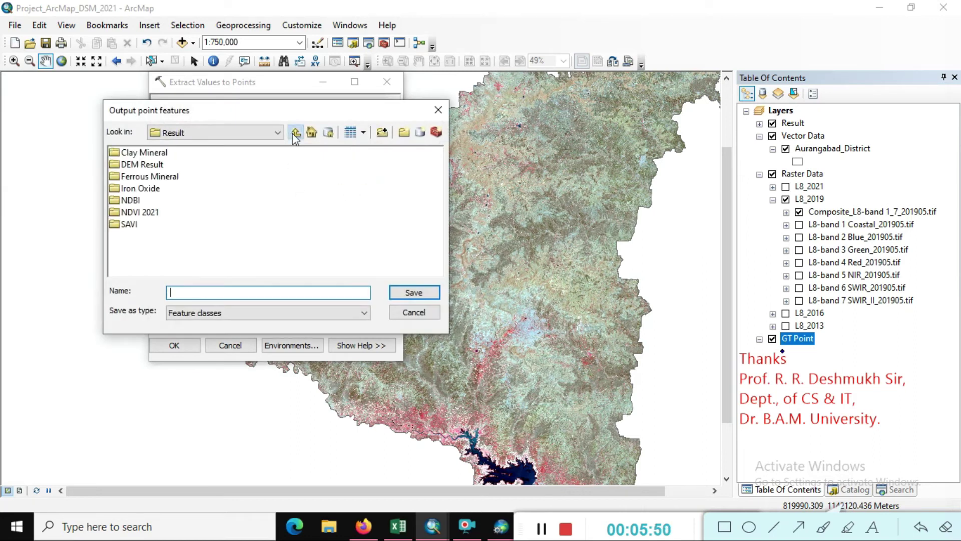
left_click(296, 133)
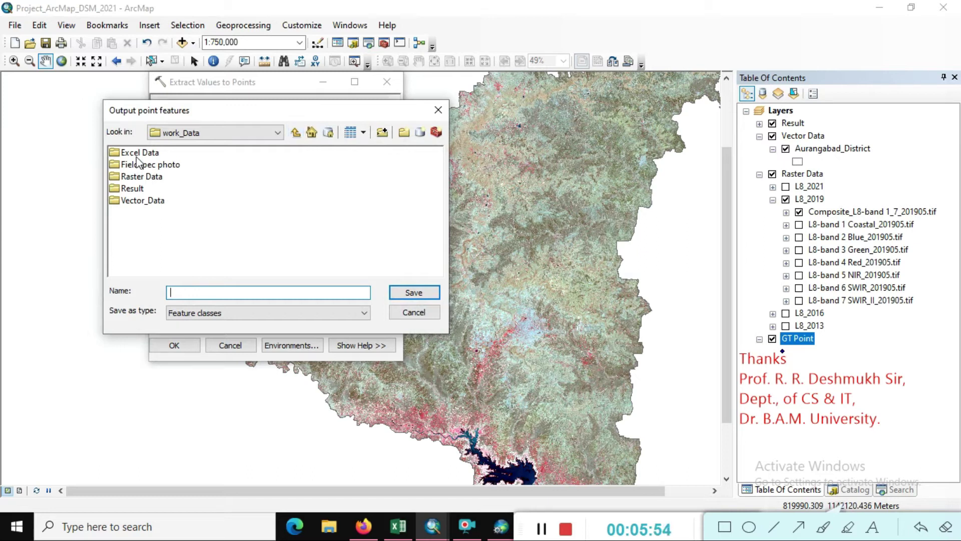
double_click(142, 201)
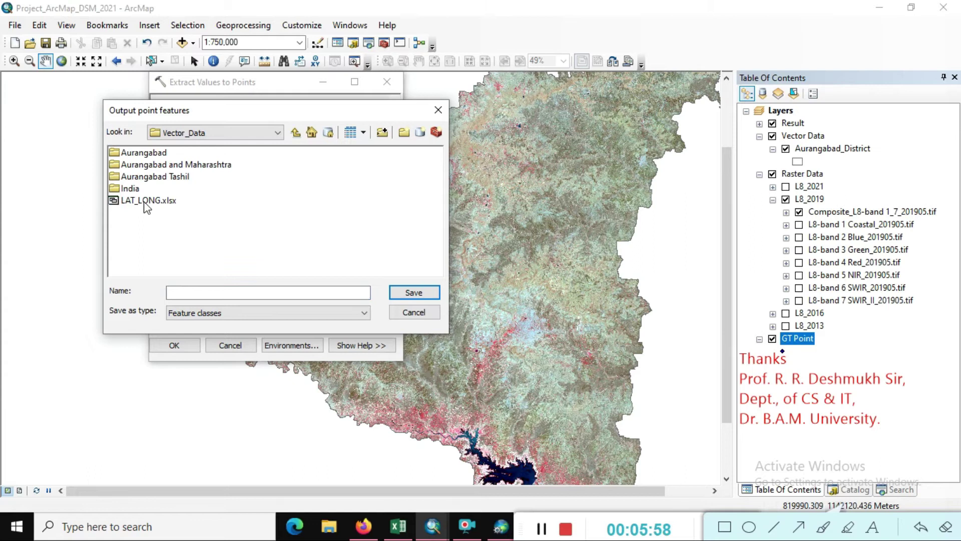
left_click(296, 132)
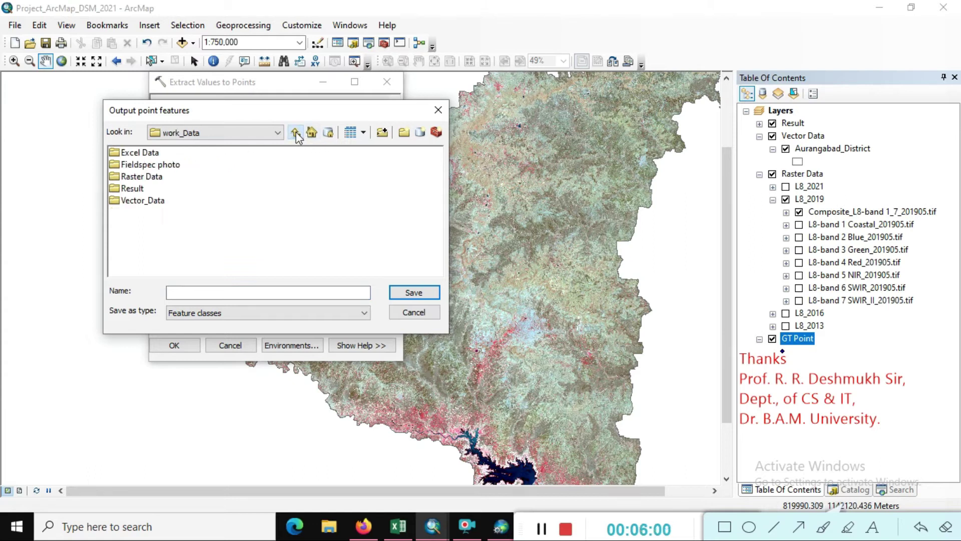
double_click(153, 201)
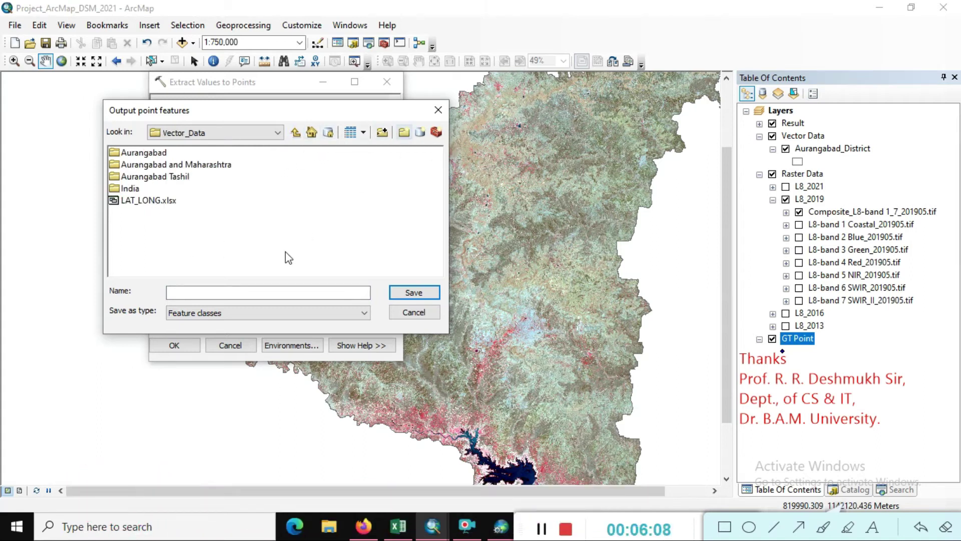
left_click(243, 293)
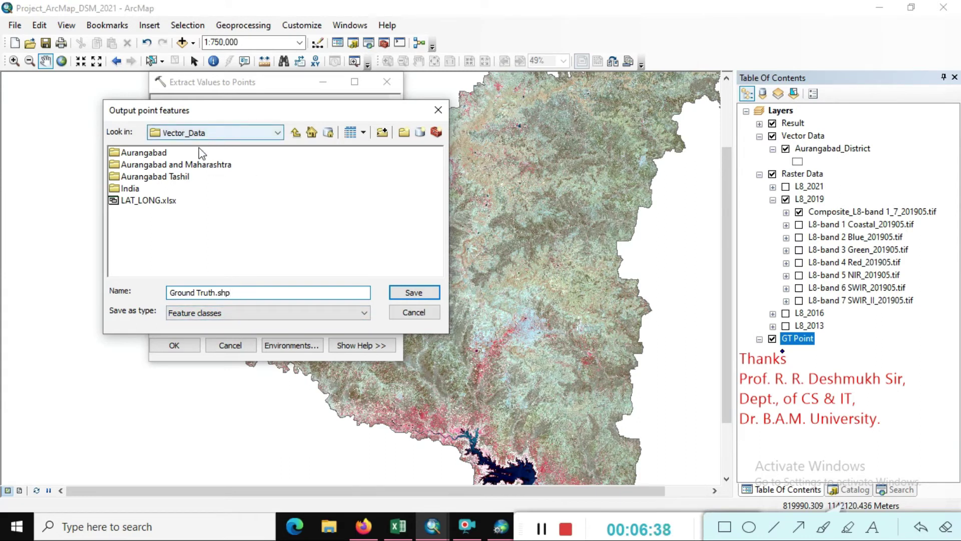
left_click(414, 293)
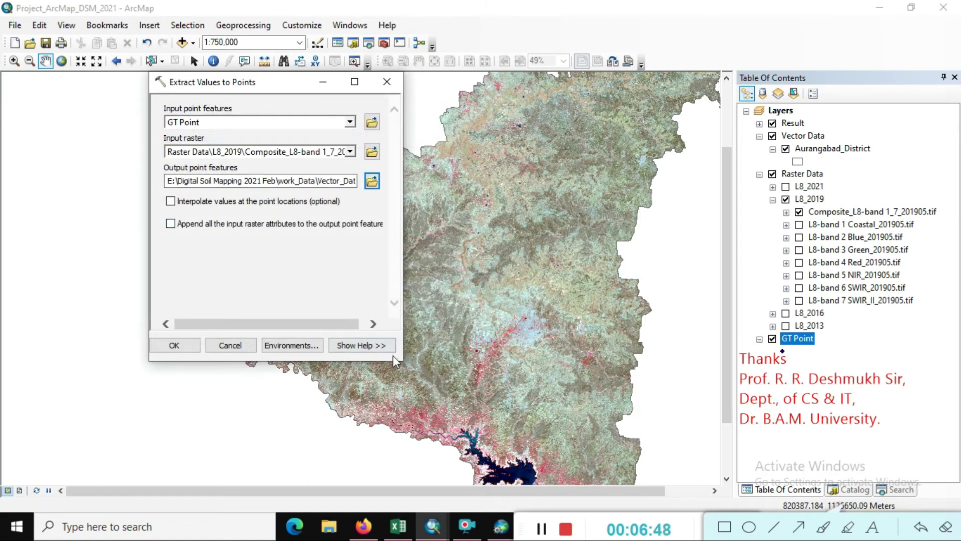
left_click(179, 349)
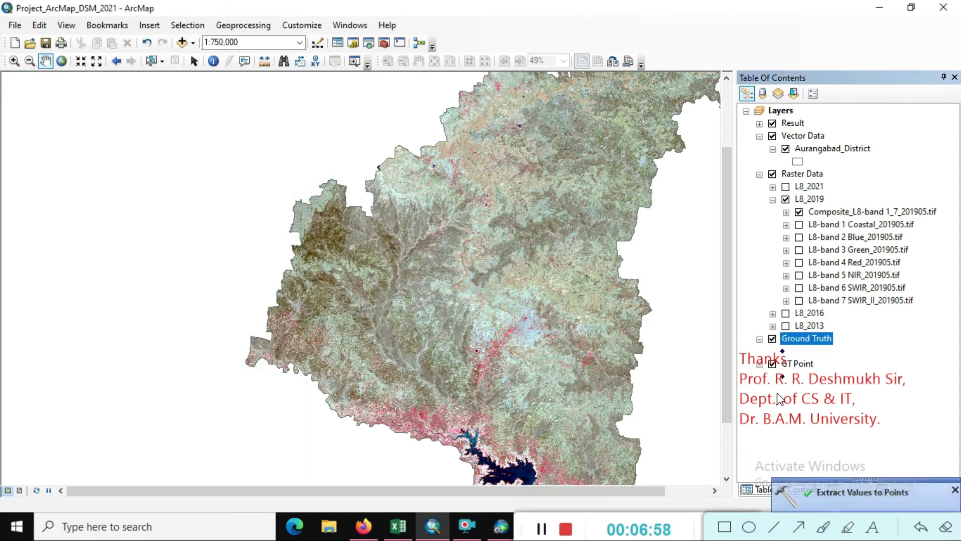
Collapse the L8_2019 group and hide the GT Point, Raster Data and Ground Truth layers, checking the Ground Truth points' display
left_click(773, 200)
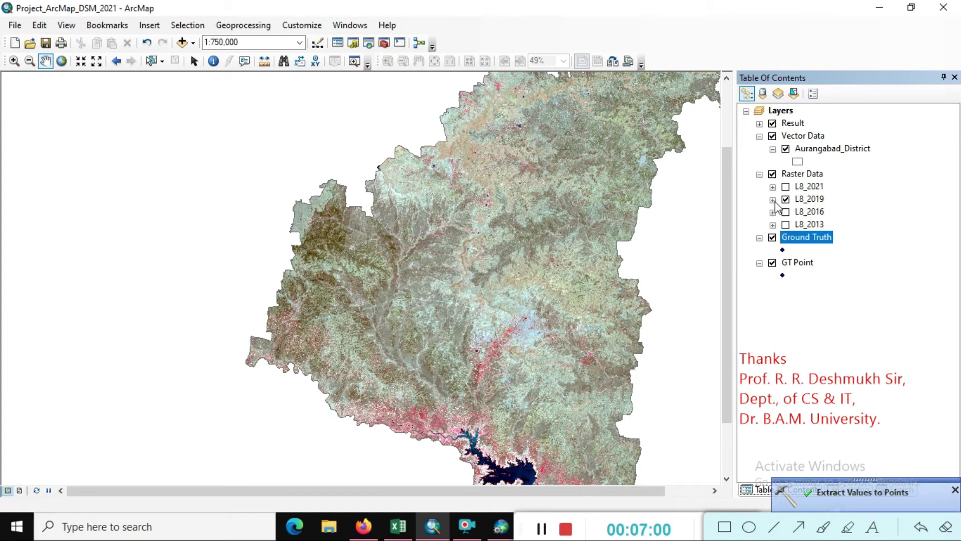
left_click(772, 263)
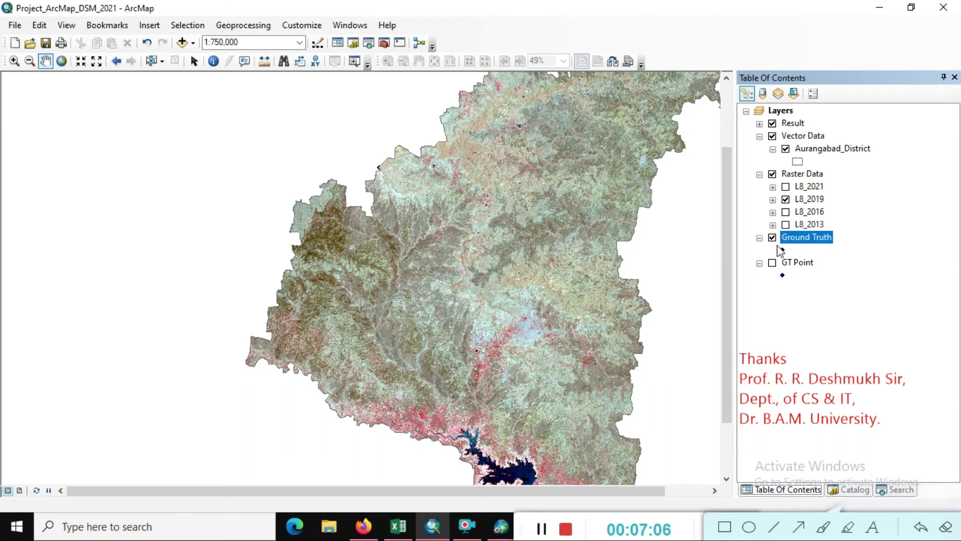
left_click(772, 174)
left_click(772, 238)
left_click(772, 238)
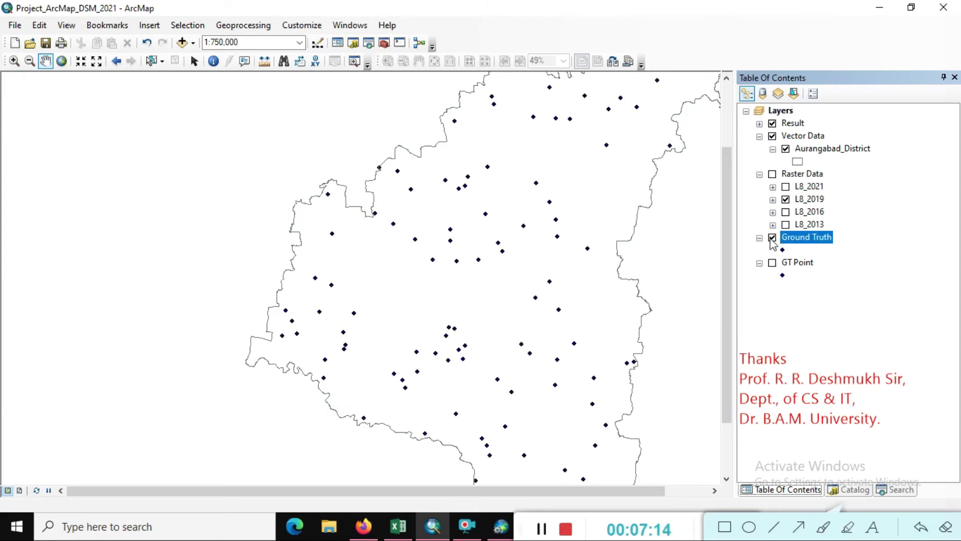
left_click(772, 238)
left_click(773, 263)
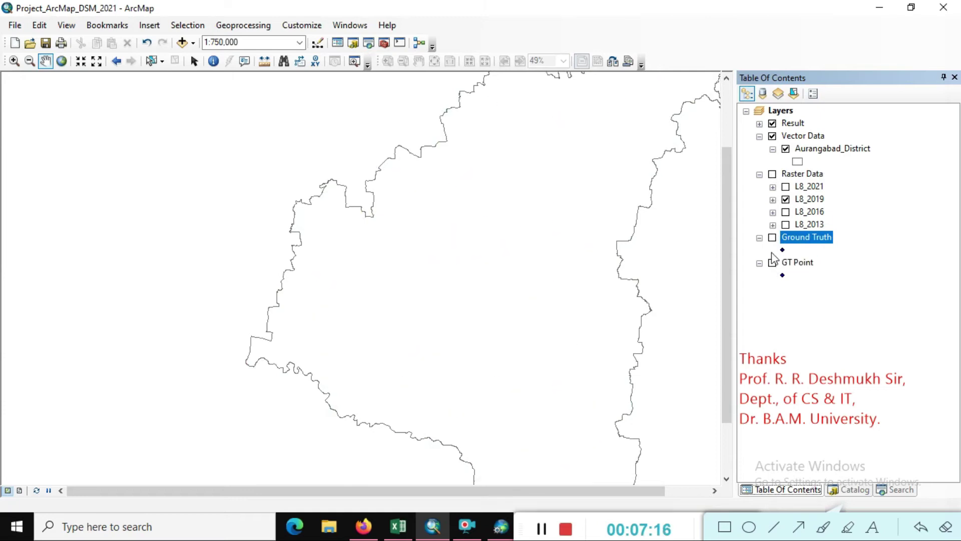
Review the RASTERVALU field in the Ground Truth layer's attribute table, then close the table
right_click(798, 244)
left_click(801, 247)
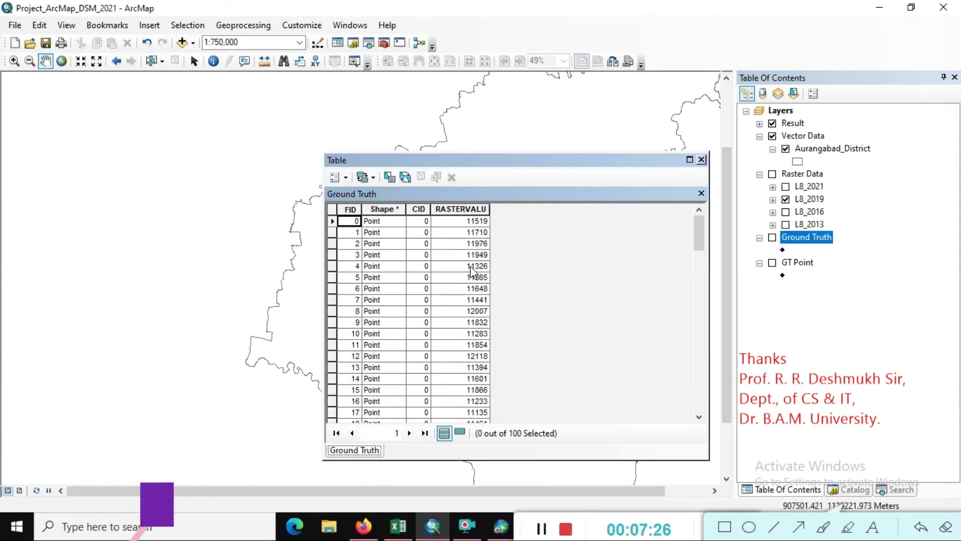
left_click(702, 160)
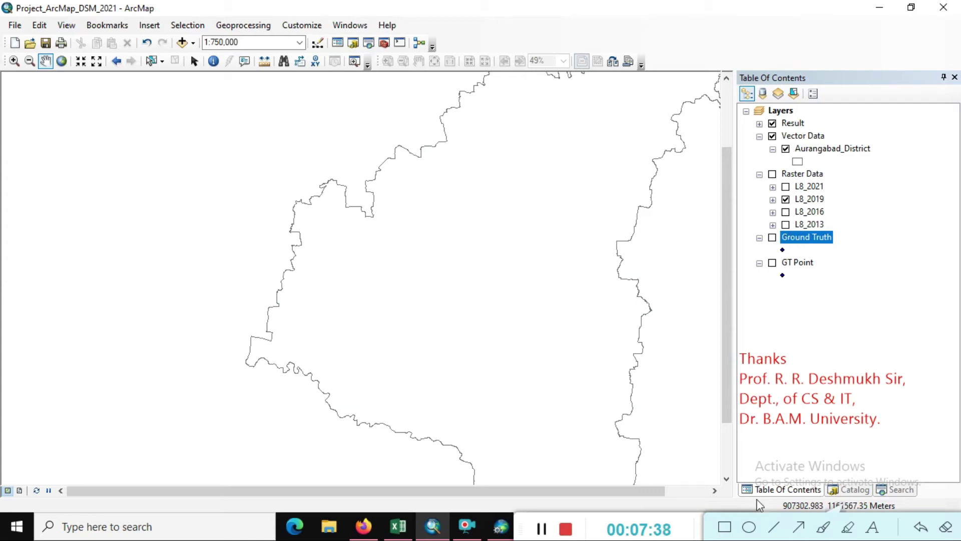
Search the tools for "add xy coordinates (data management)" and open the Add XY Coordinates (Data Management) tool
left_click(900, 489)
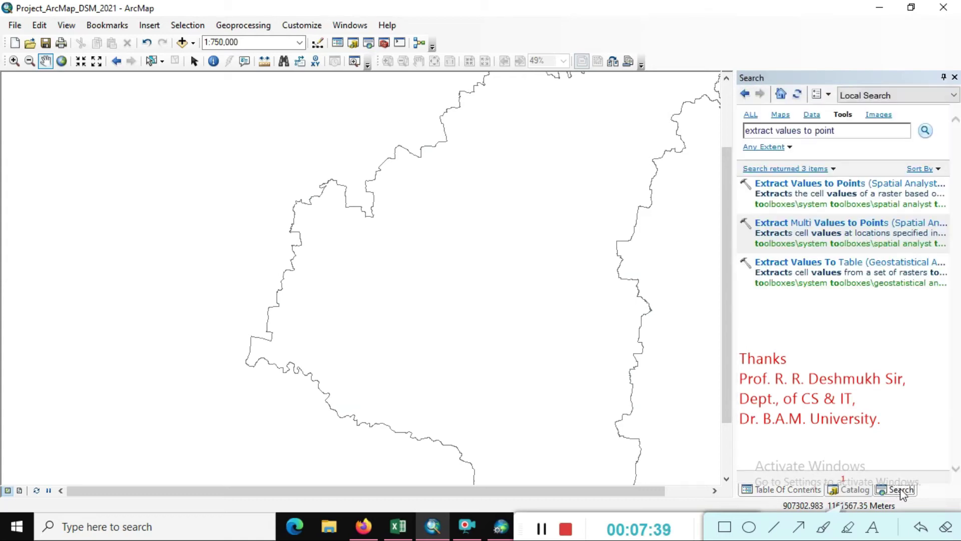
left_click(862, 132)
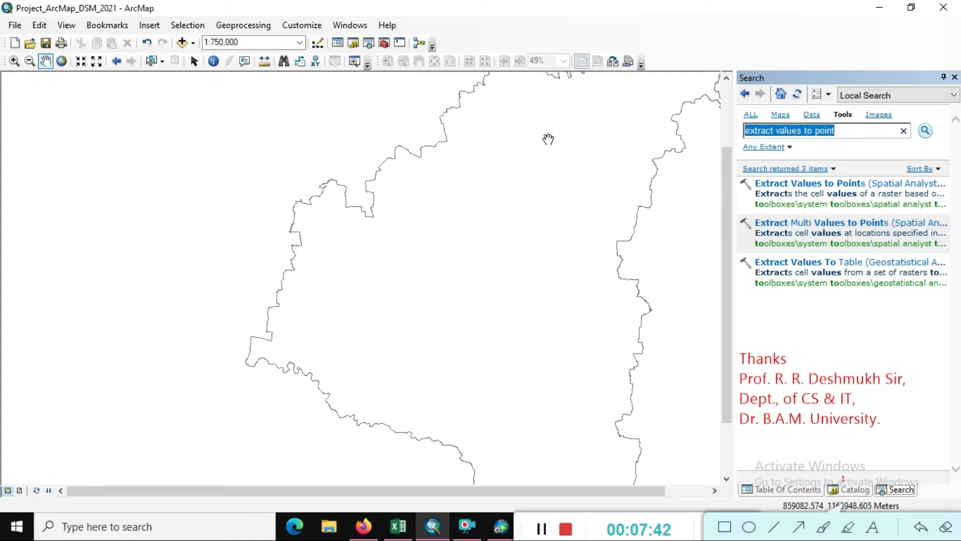
type("A")
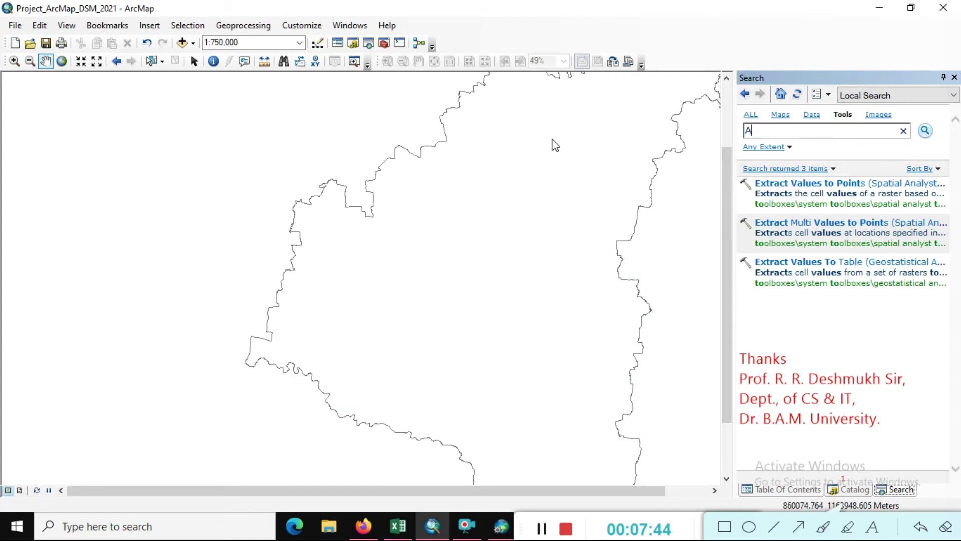
type("dd ")
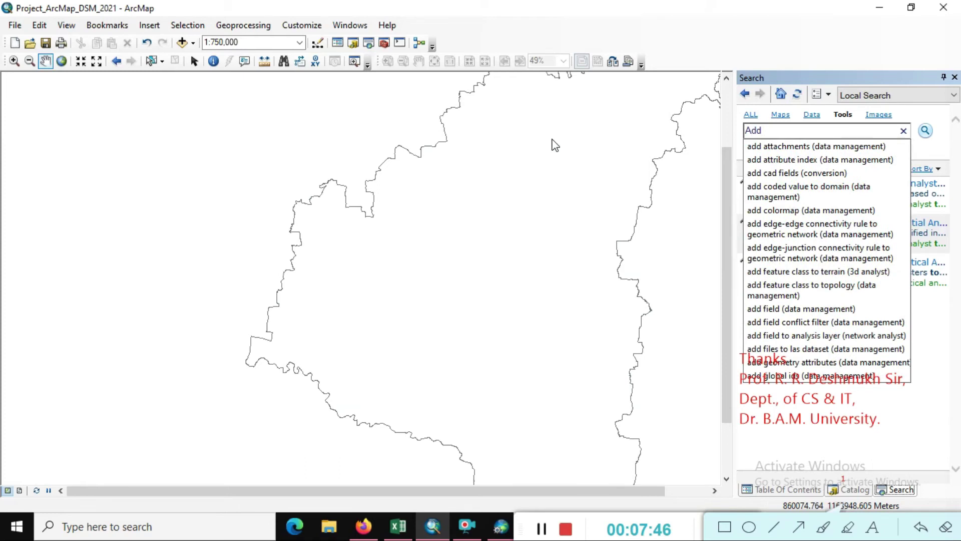
type("xy")
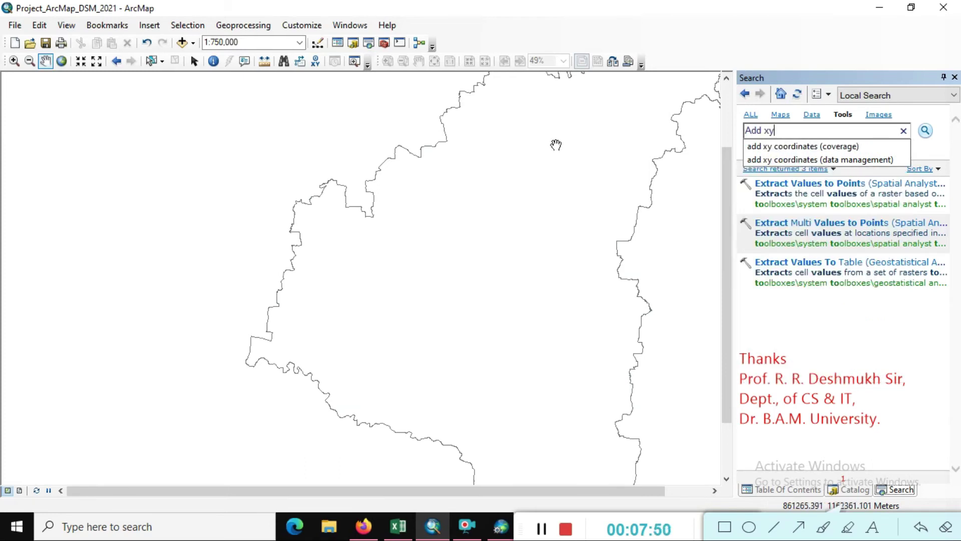
left_click(835, 151)
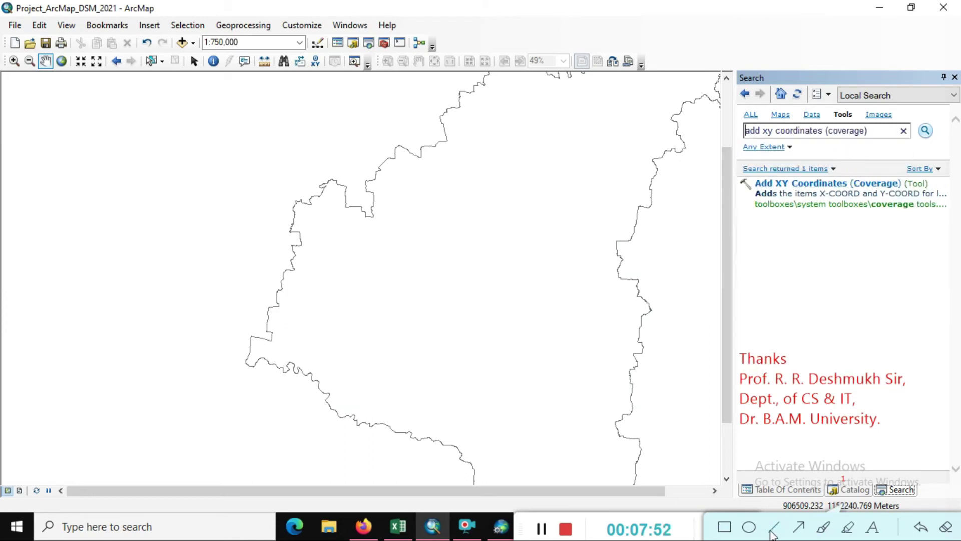
left_click(795, 186)
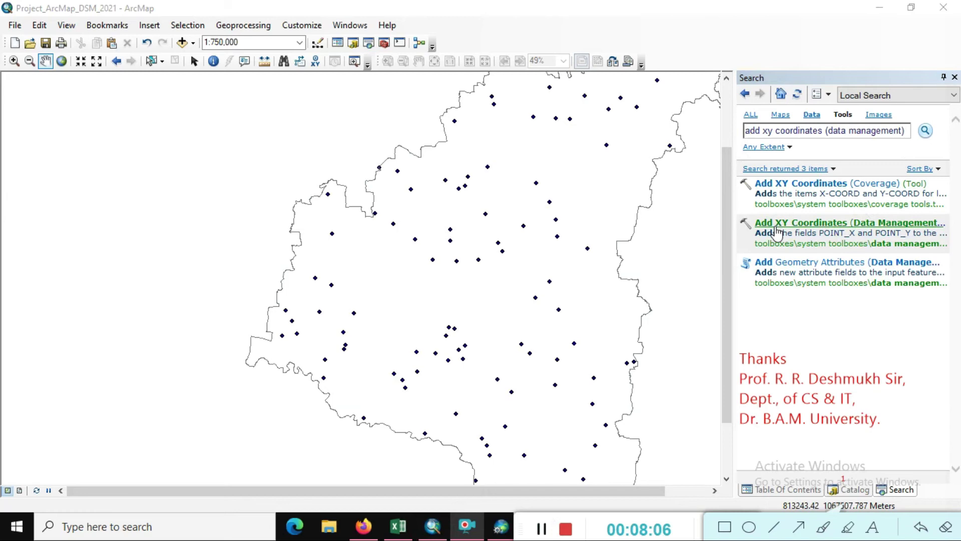
left_click(862, 227)
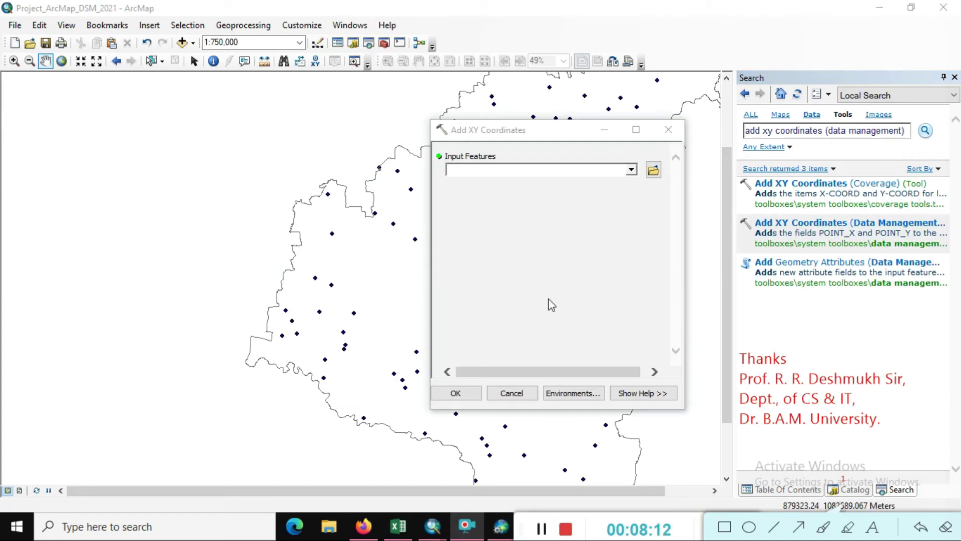
Set Ground Truth as the input features of Add XY Coordinates and run the tool
left_click(631, 170)
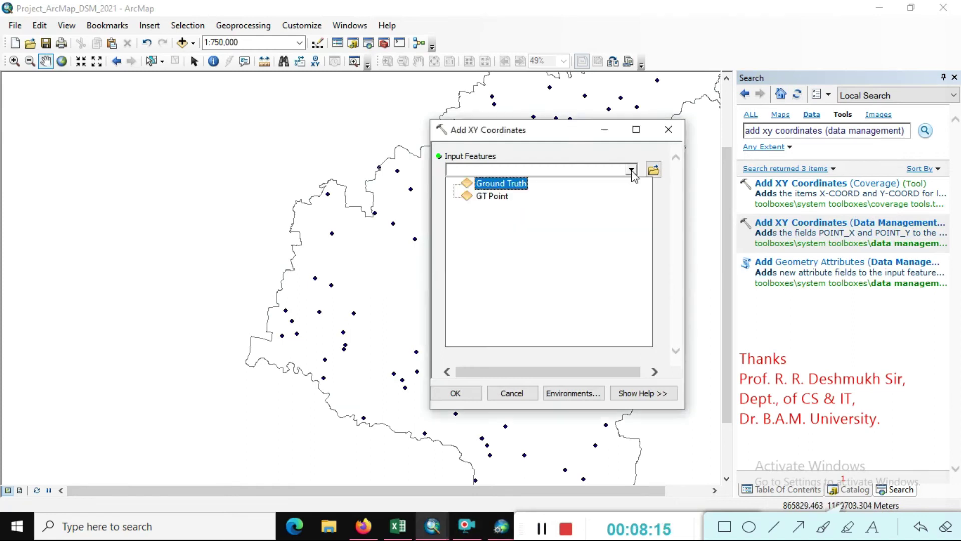
left_click(500, 185)
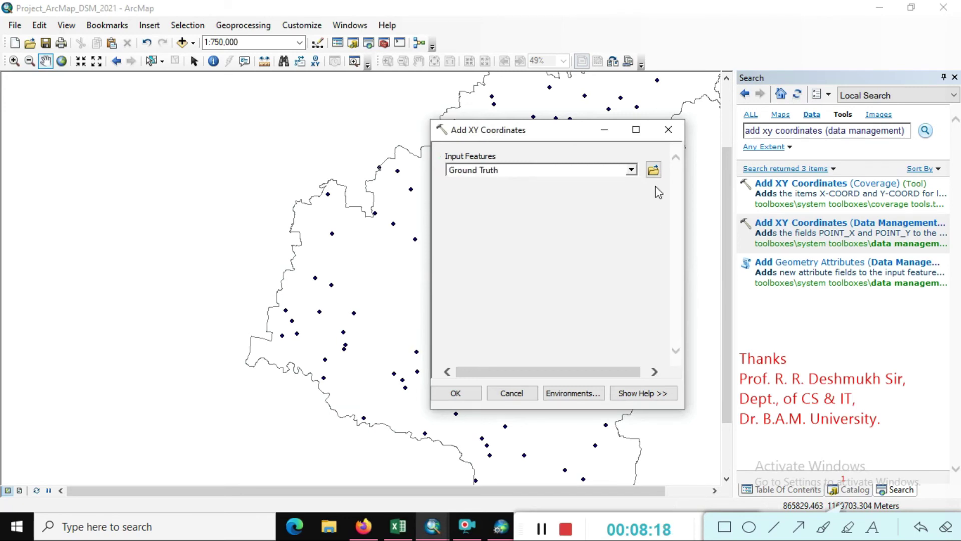
left_click(464, 397)
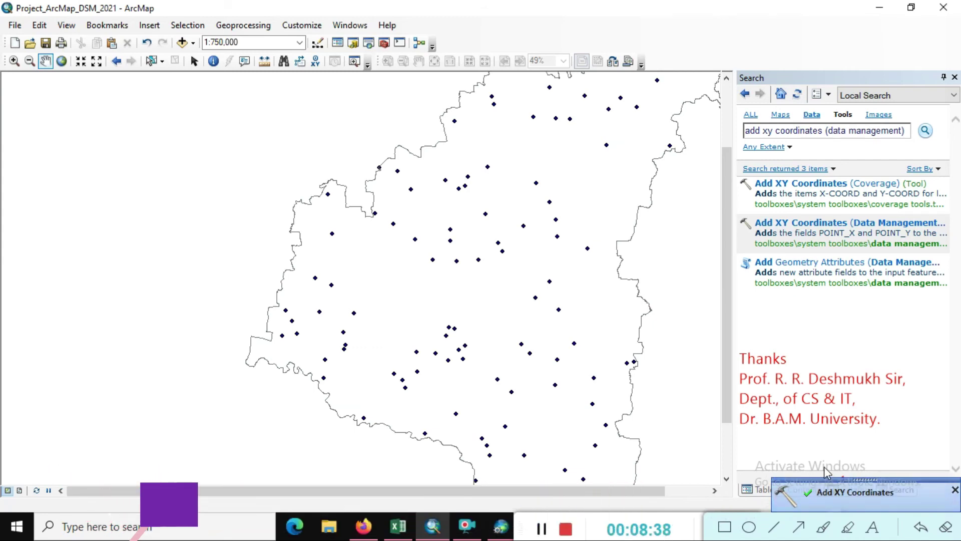
Examine the POINT_X and POINT_Y fields in the Ground Truth layer's attribute table, moving the table aside to expose the map points
left_click(759, 490)
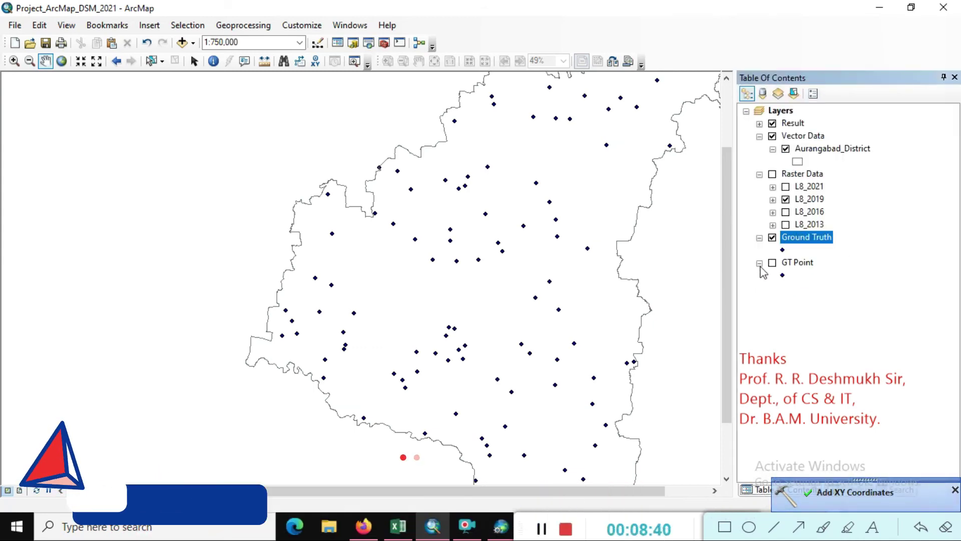
right_click(792, 245)
left_click(797, 249)
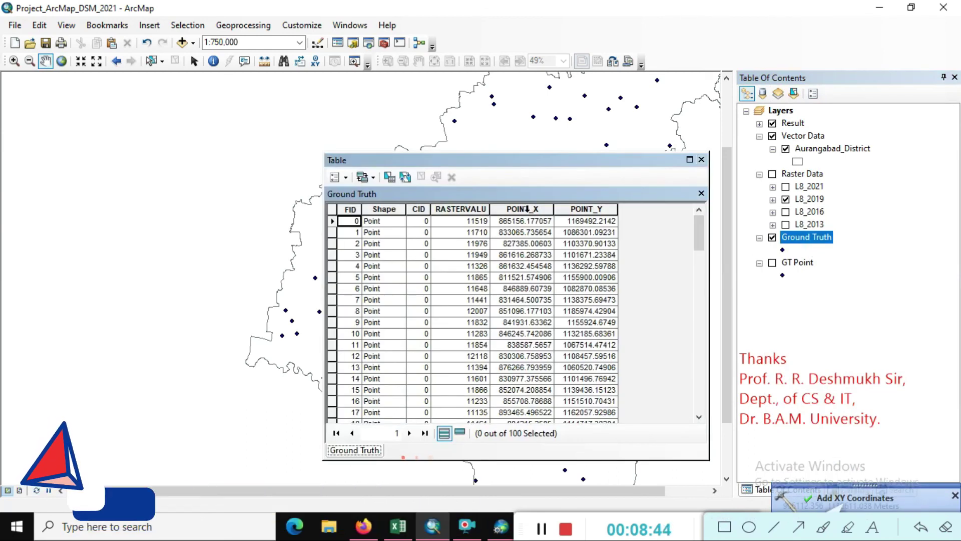
left_click(522, 209)
left_click(581, 209)
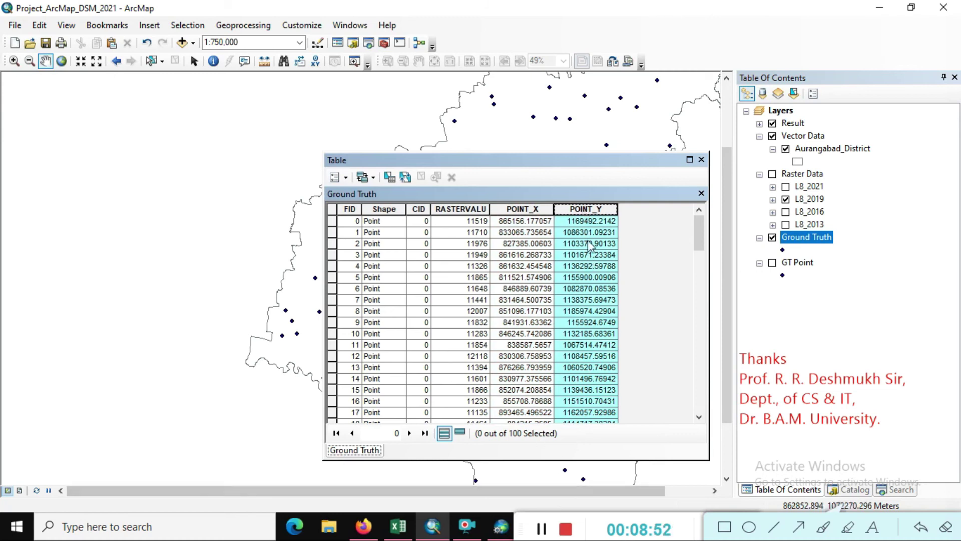
left_click_drag(543, 165, 348, 168)
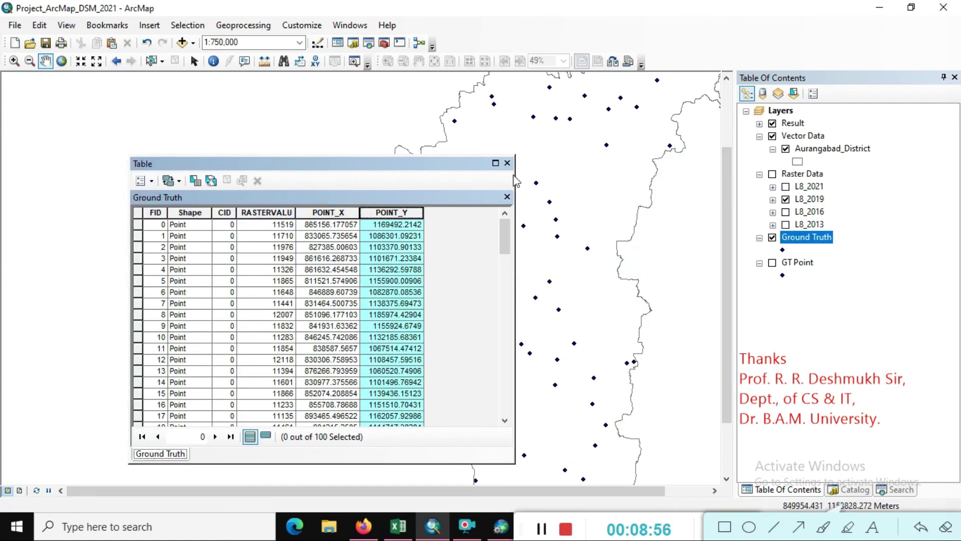
left_click(551, 528)
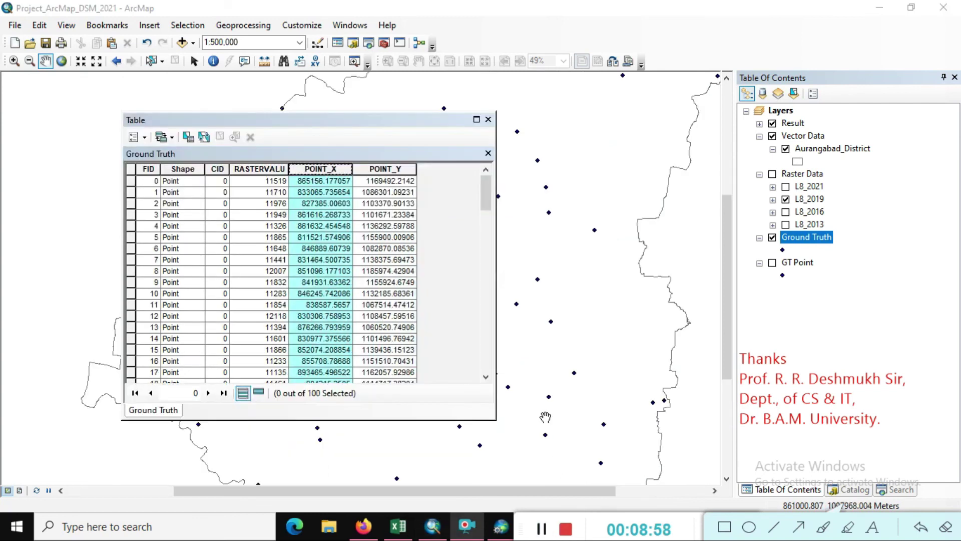